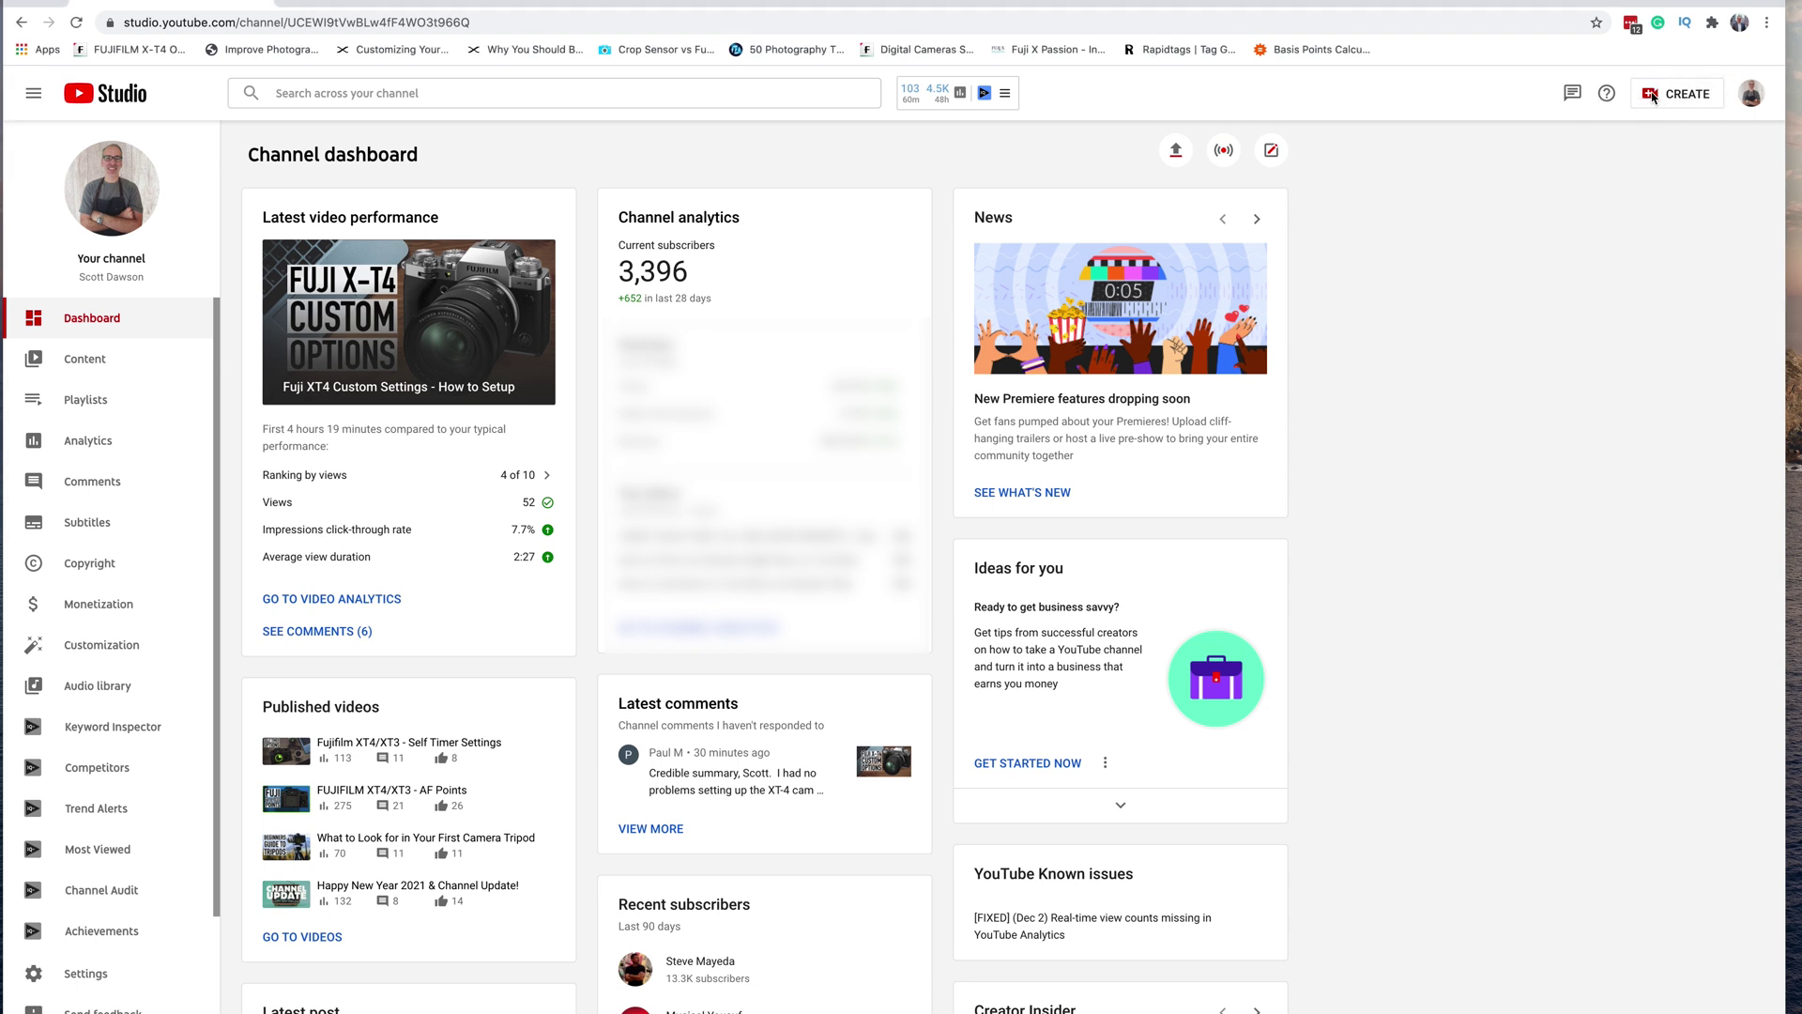
Start a new webcam live stream via CREATE > Go live.
click(1658, 98)
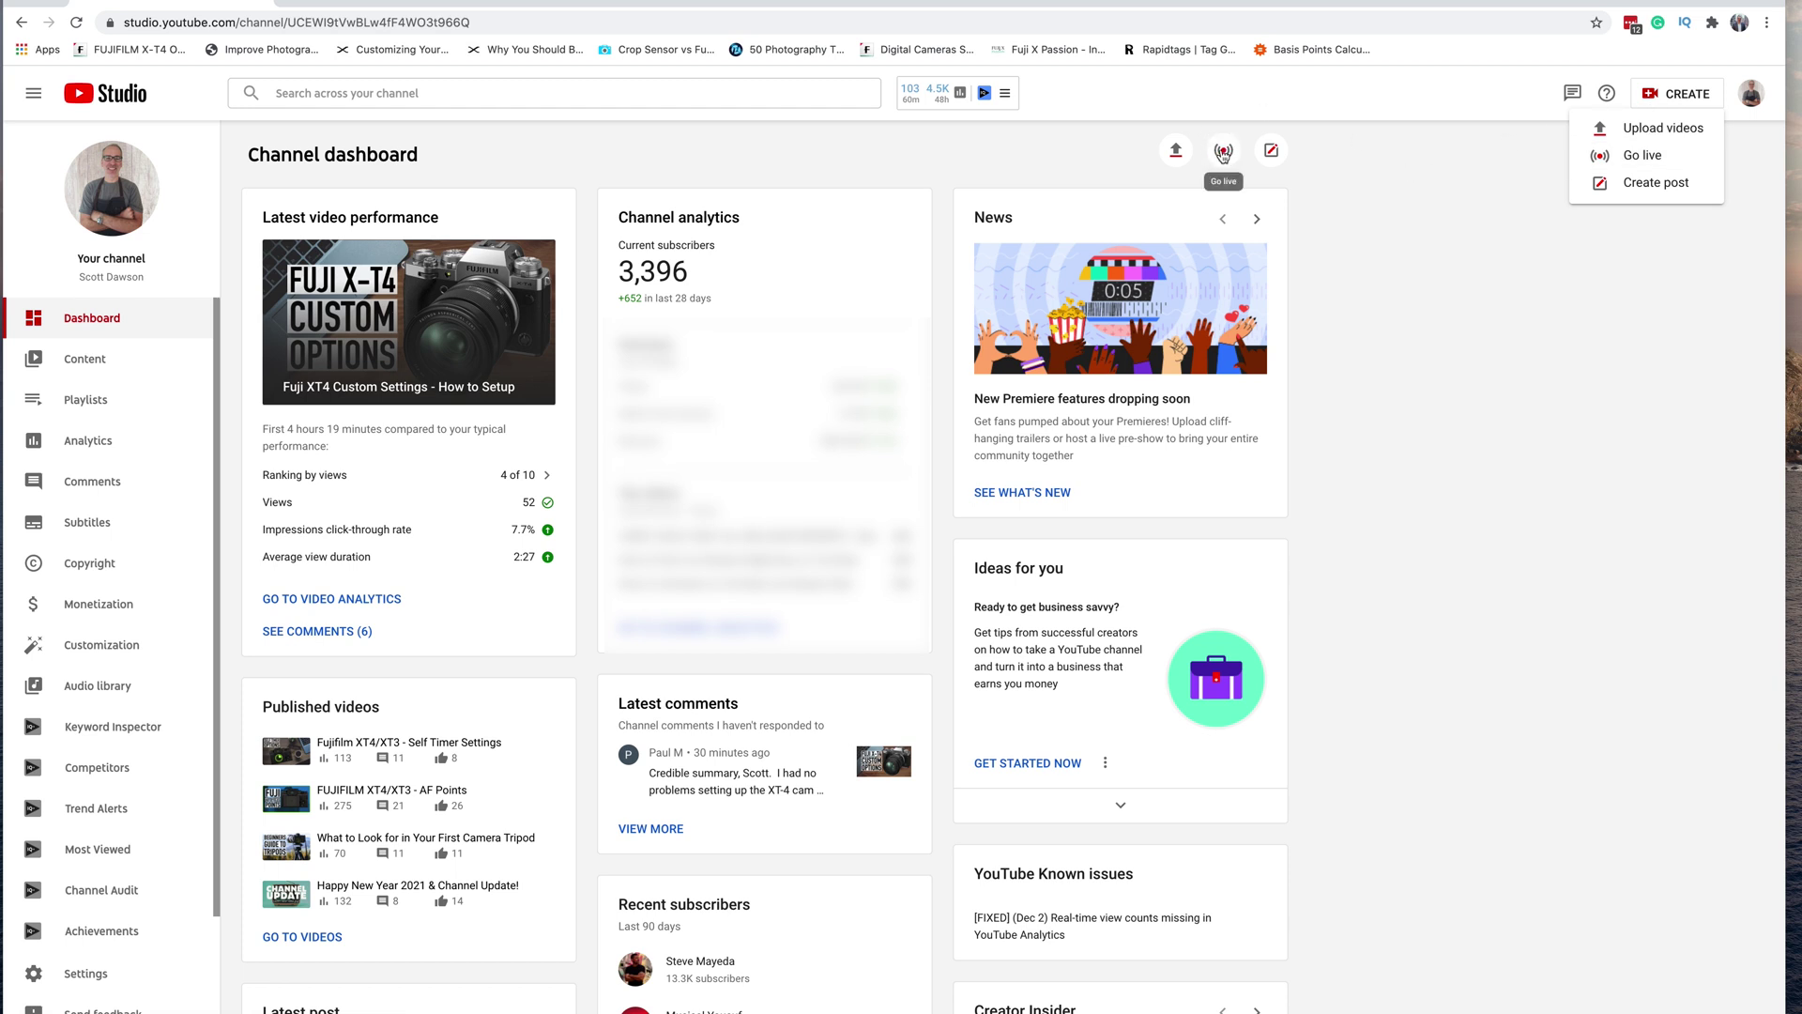
click(1621, 158)
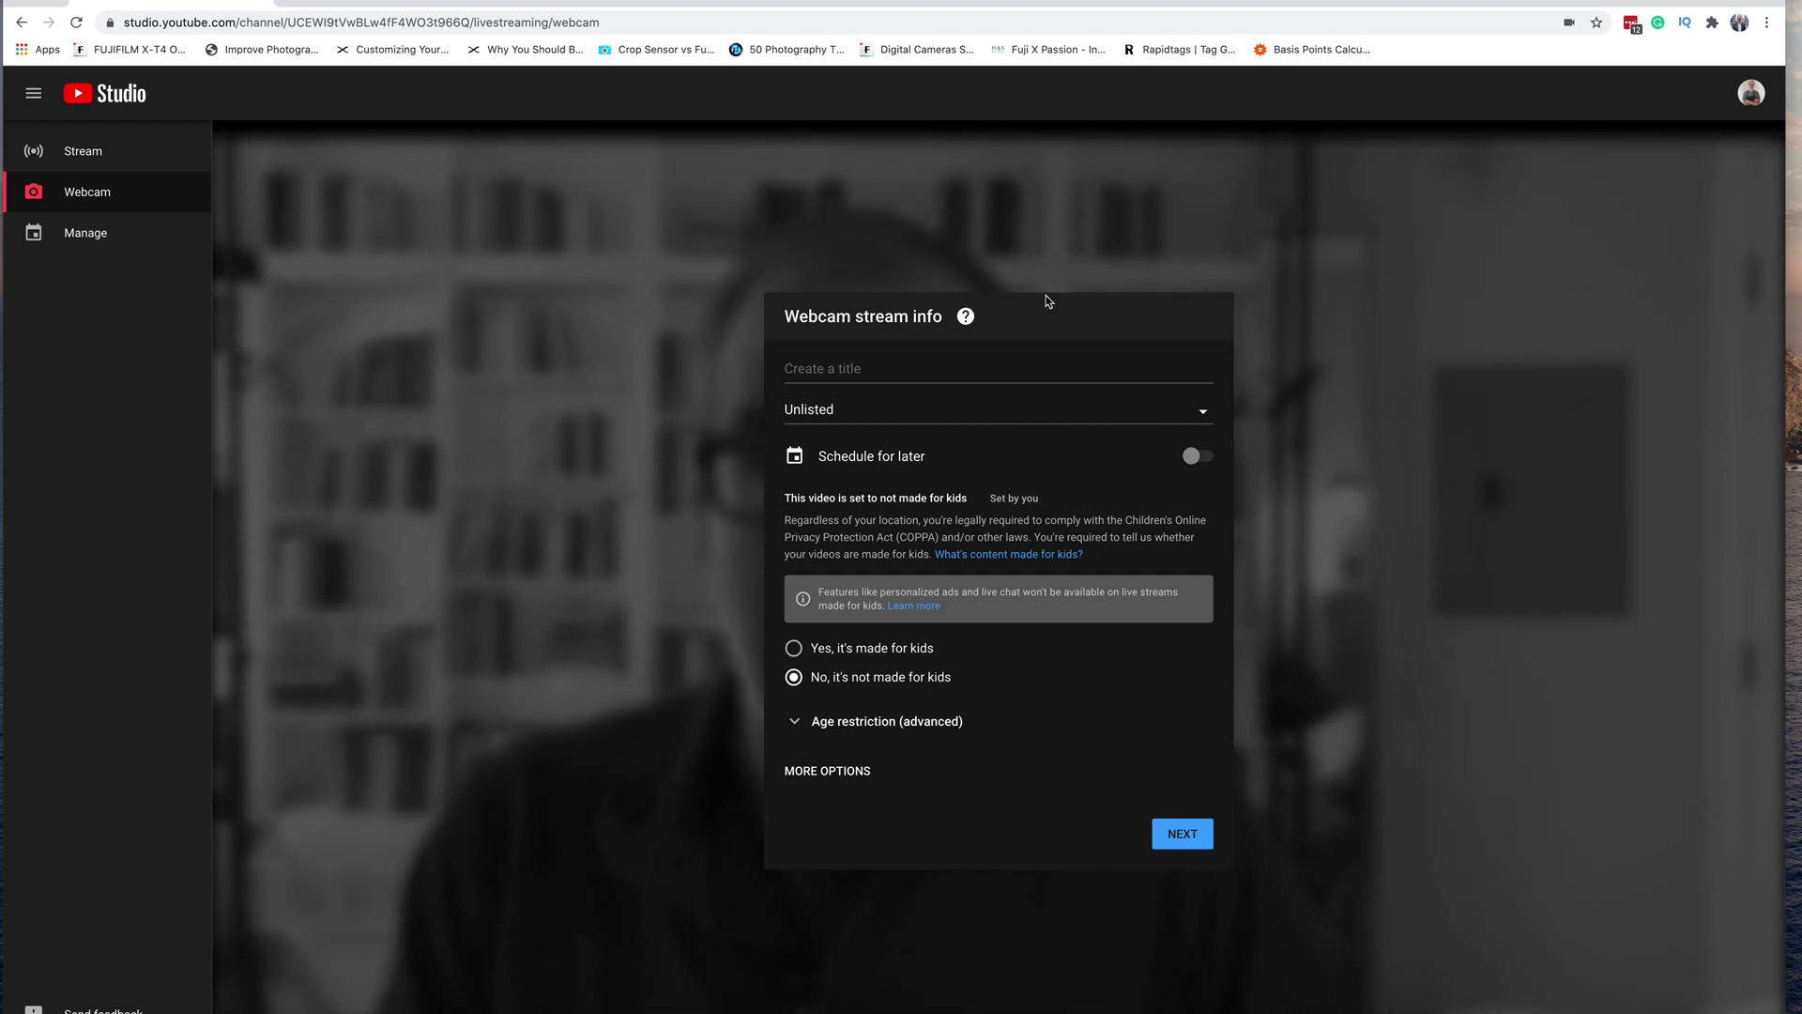
Title the webcam stream 'Test Stream' and set its visibility to Public.
click(875, 369)
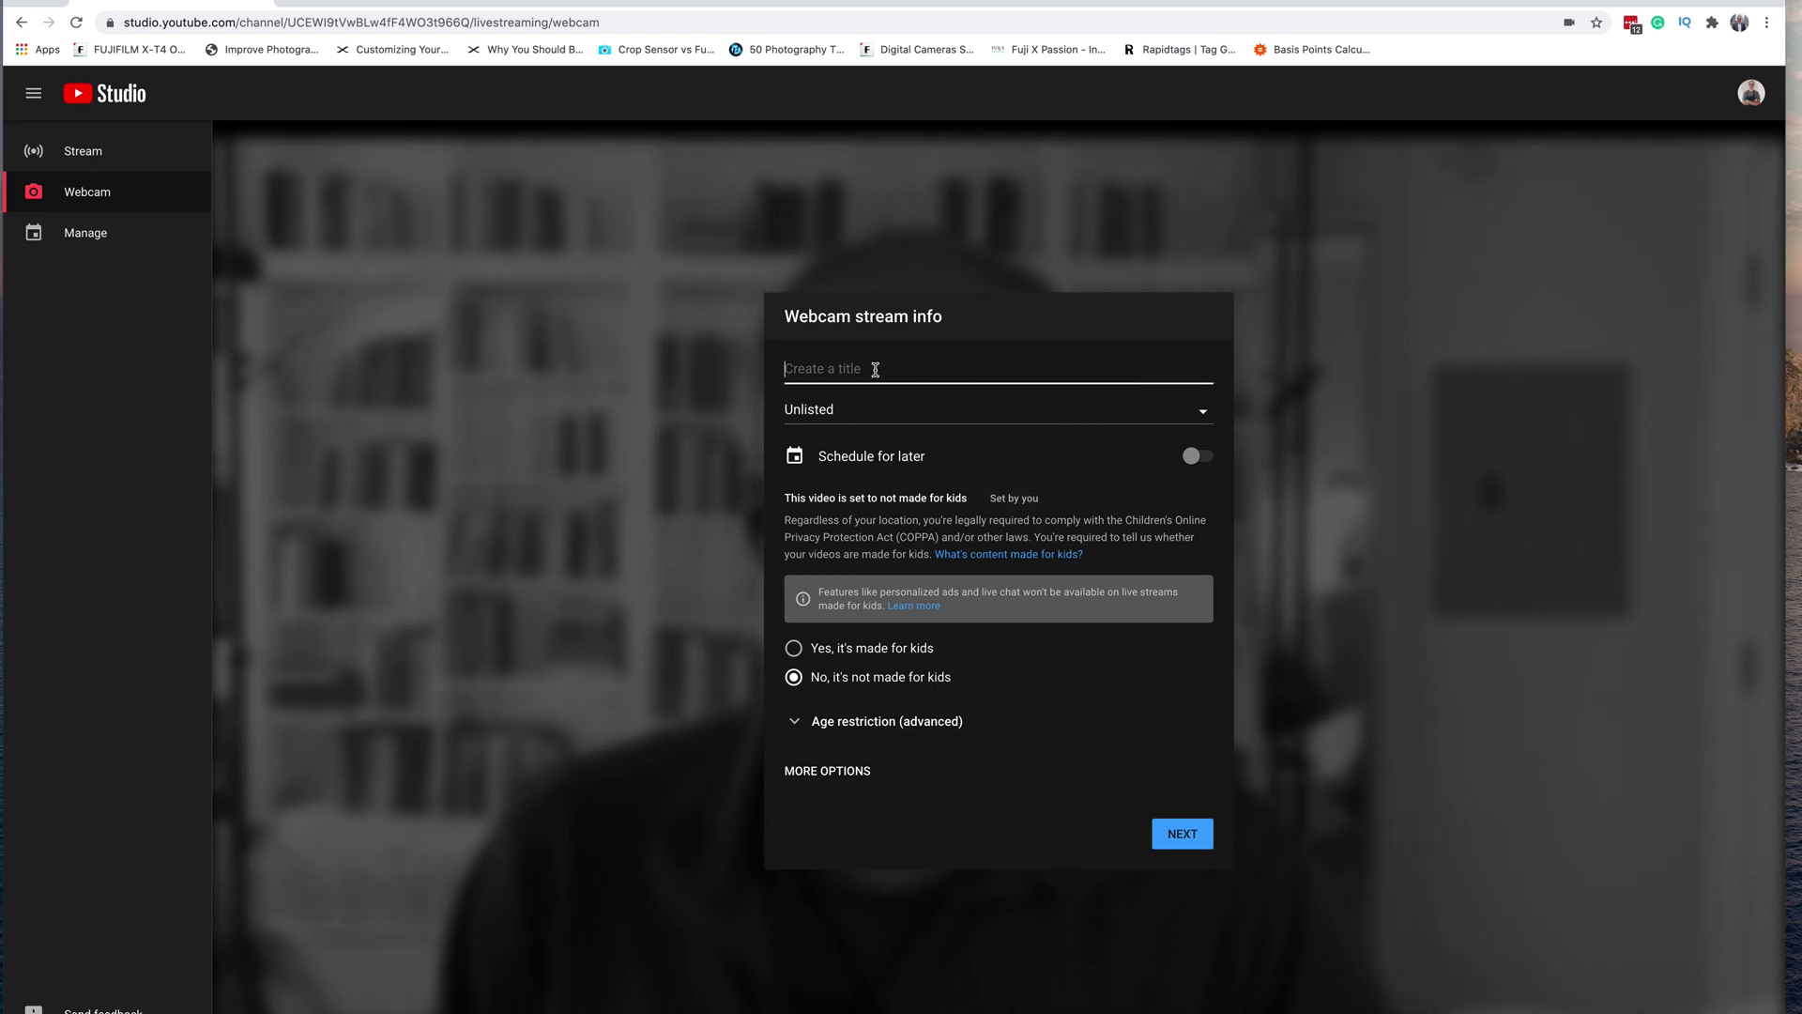
text(Test Stream)
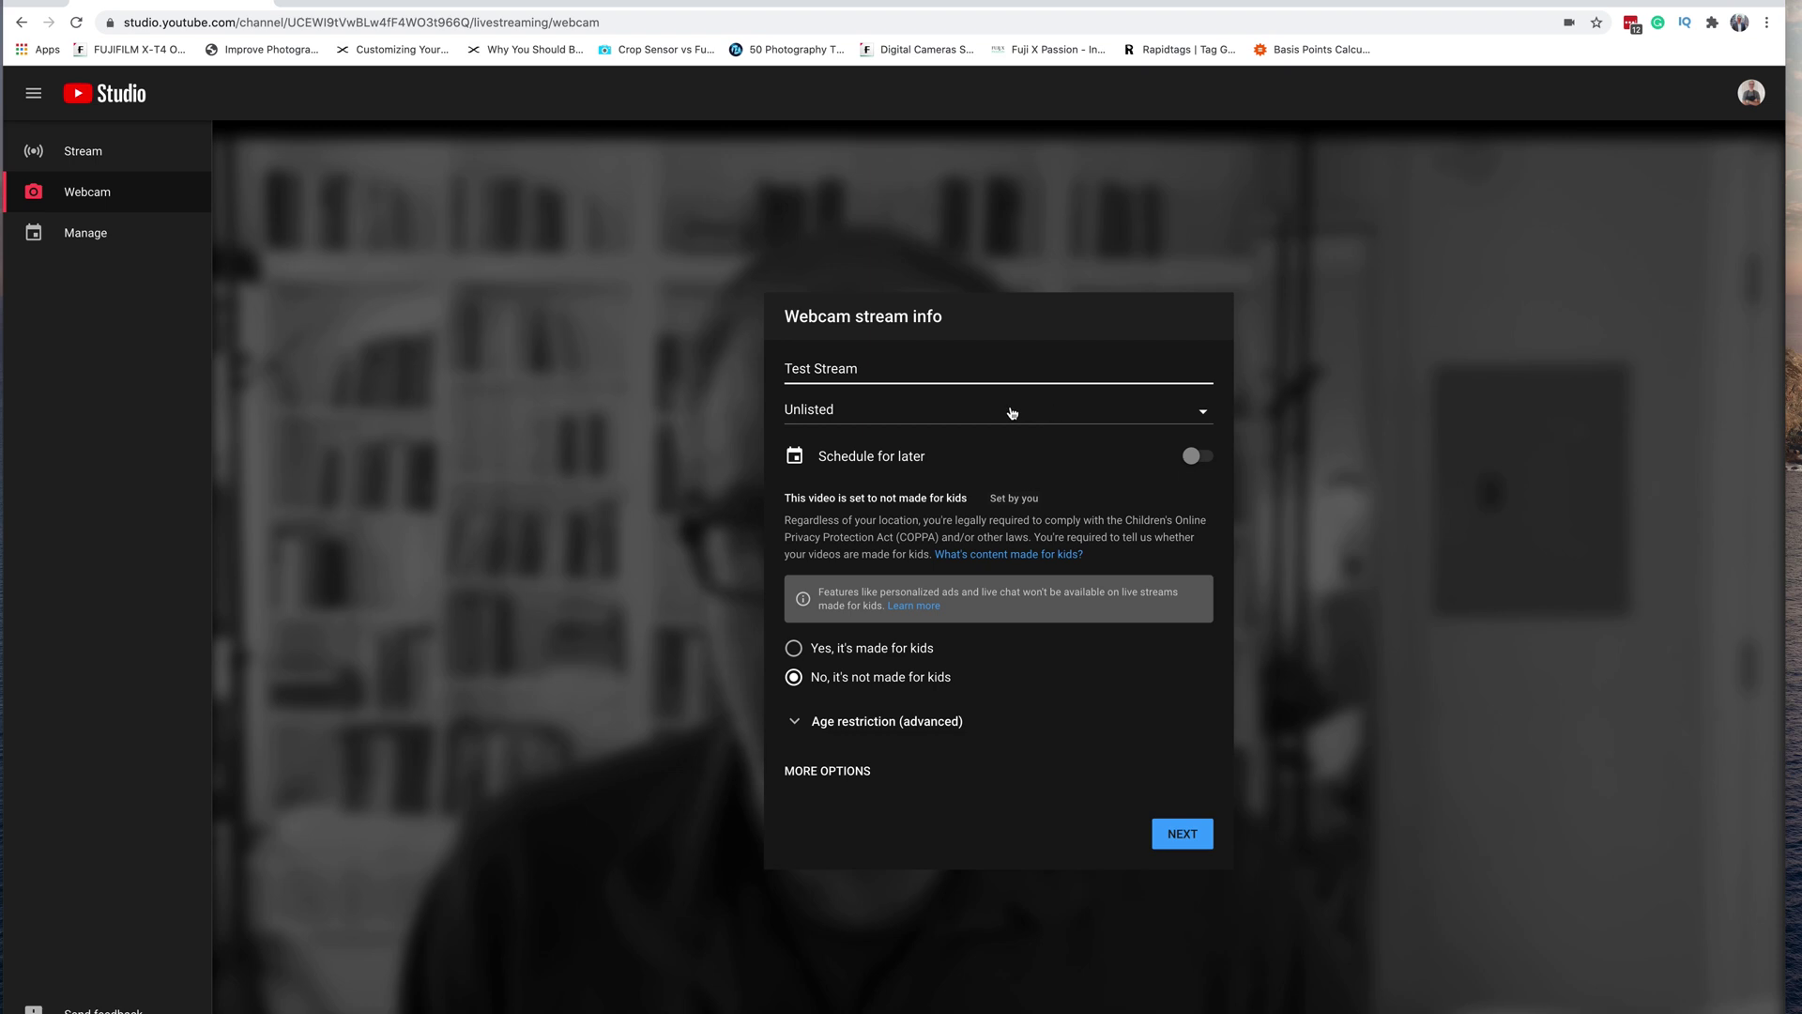
click(1203, 417)
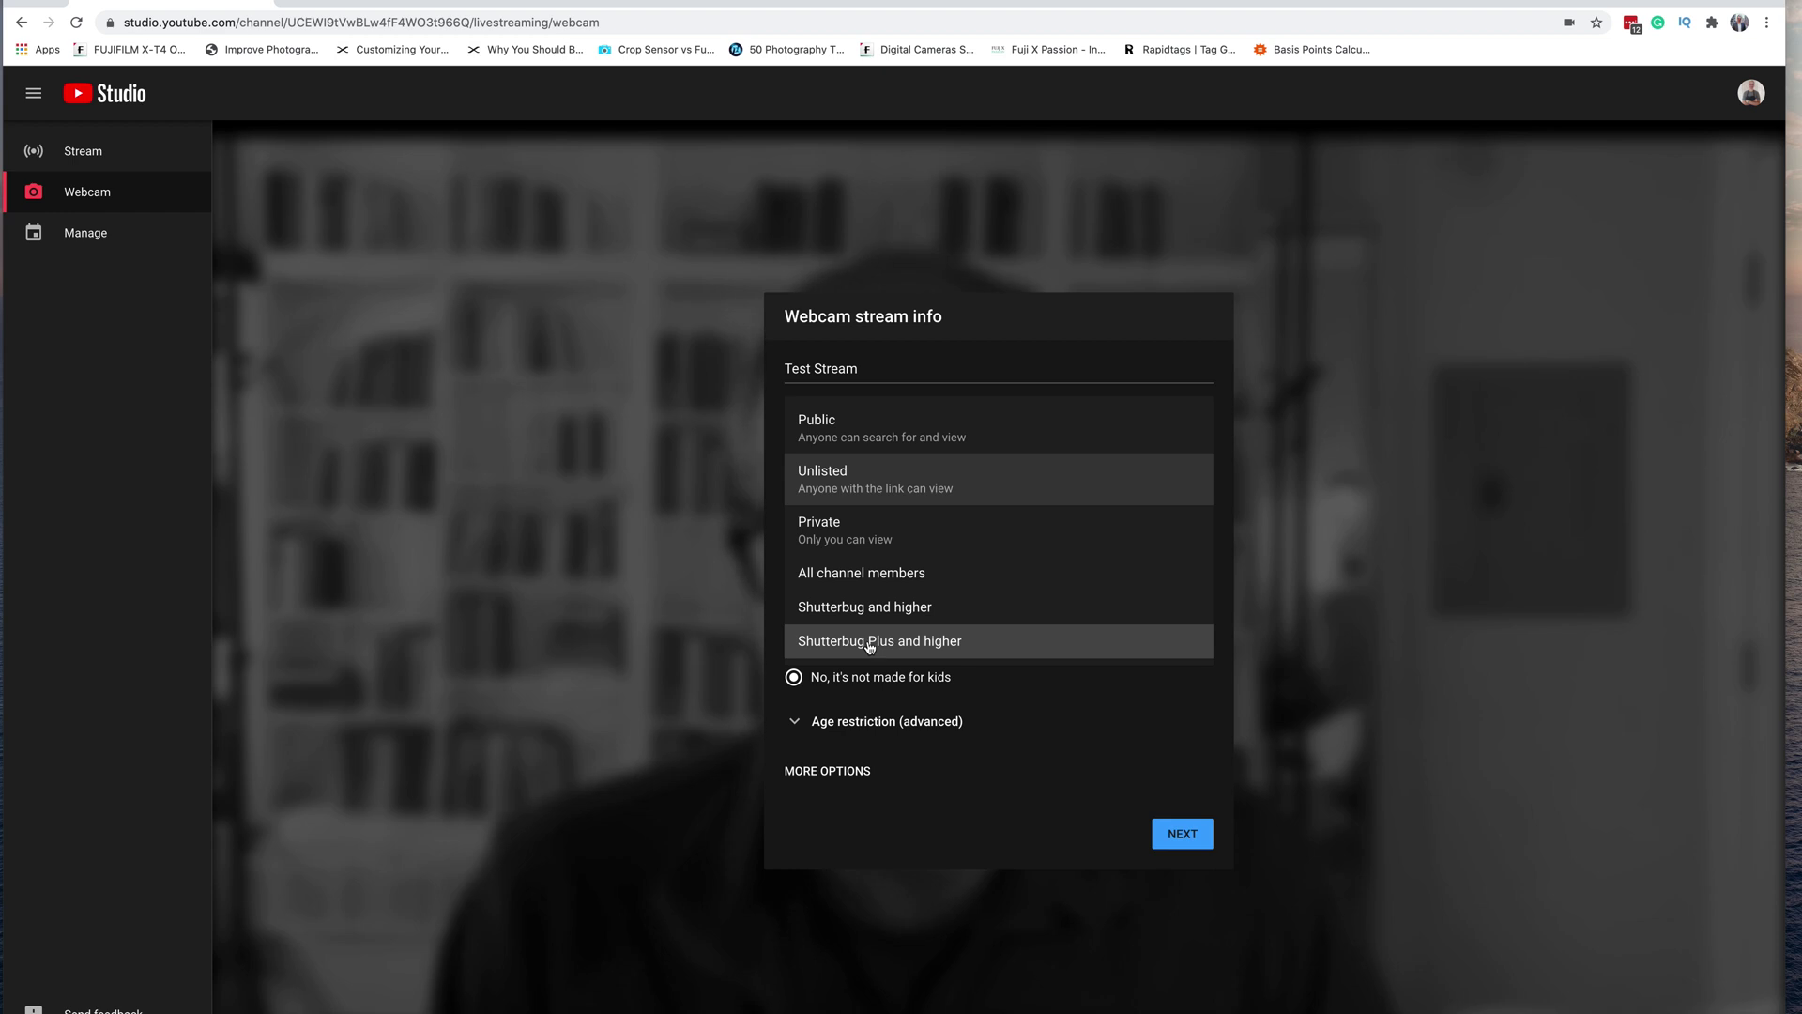
click(873, 438)
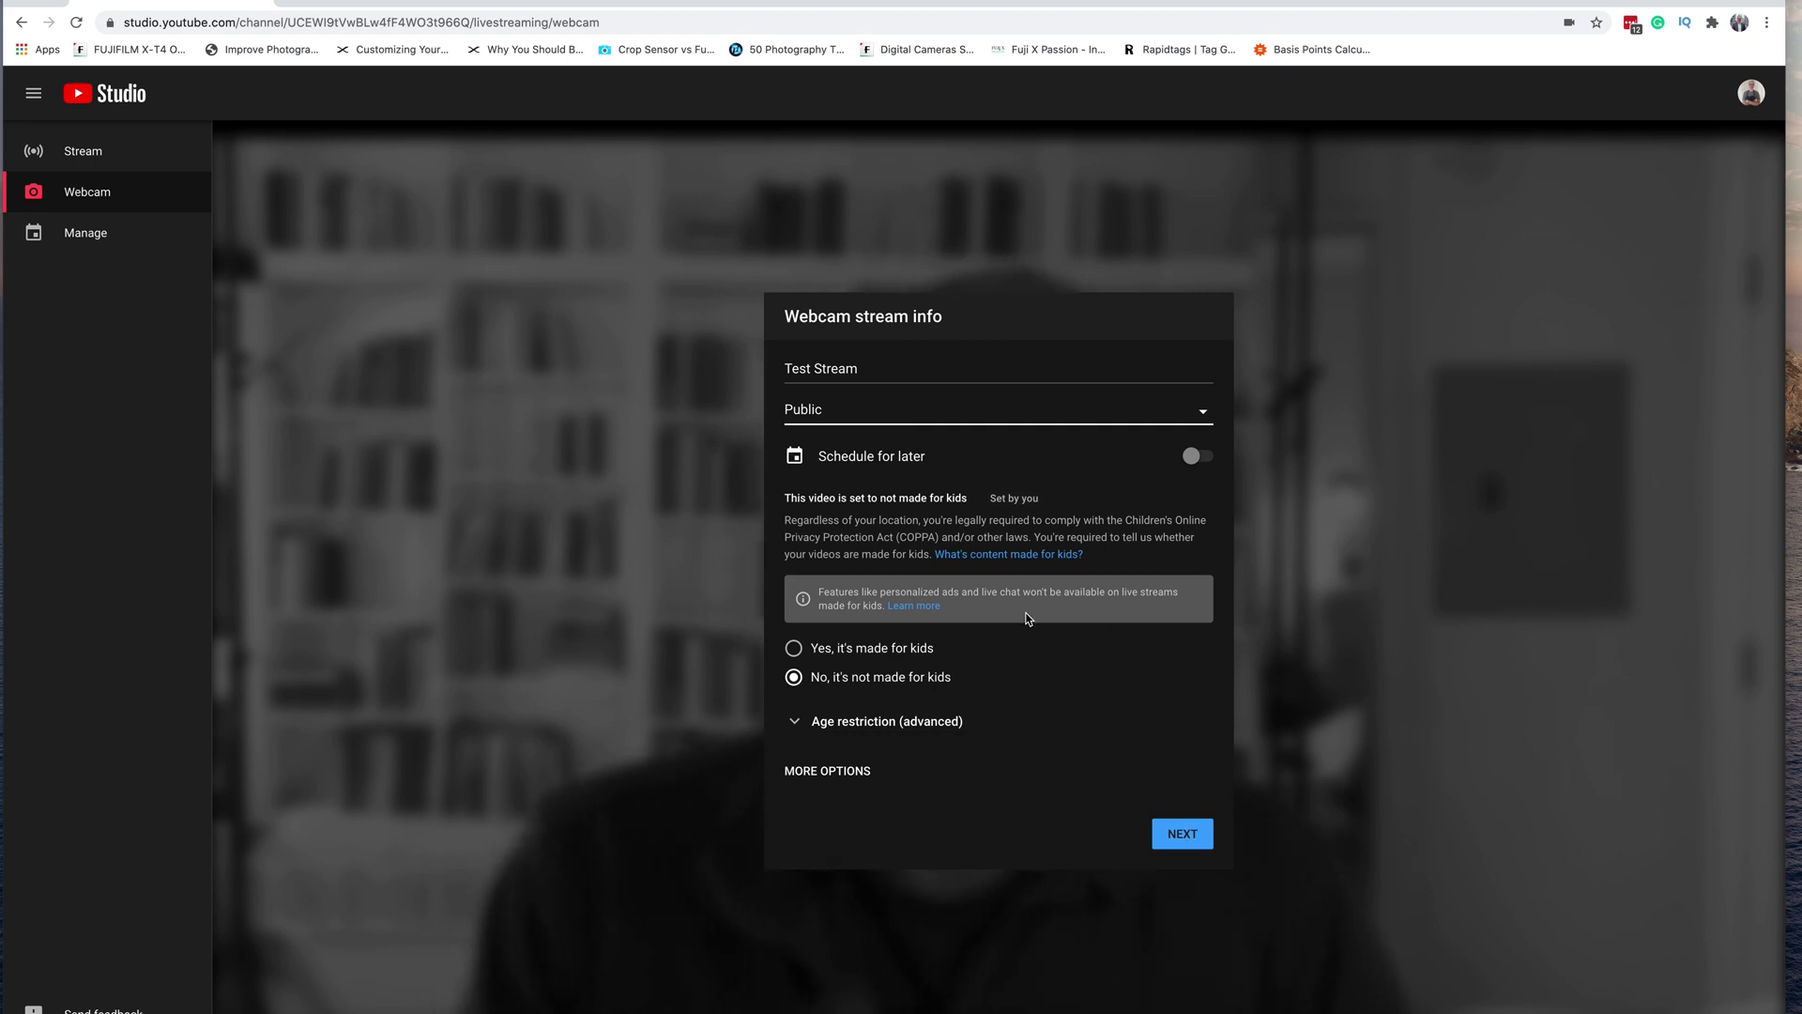
Schedule the stream for Thu, Jan 14 at 2:50 PM and expand the age restriction options.
click(1192, 458)
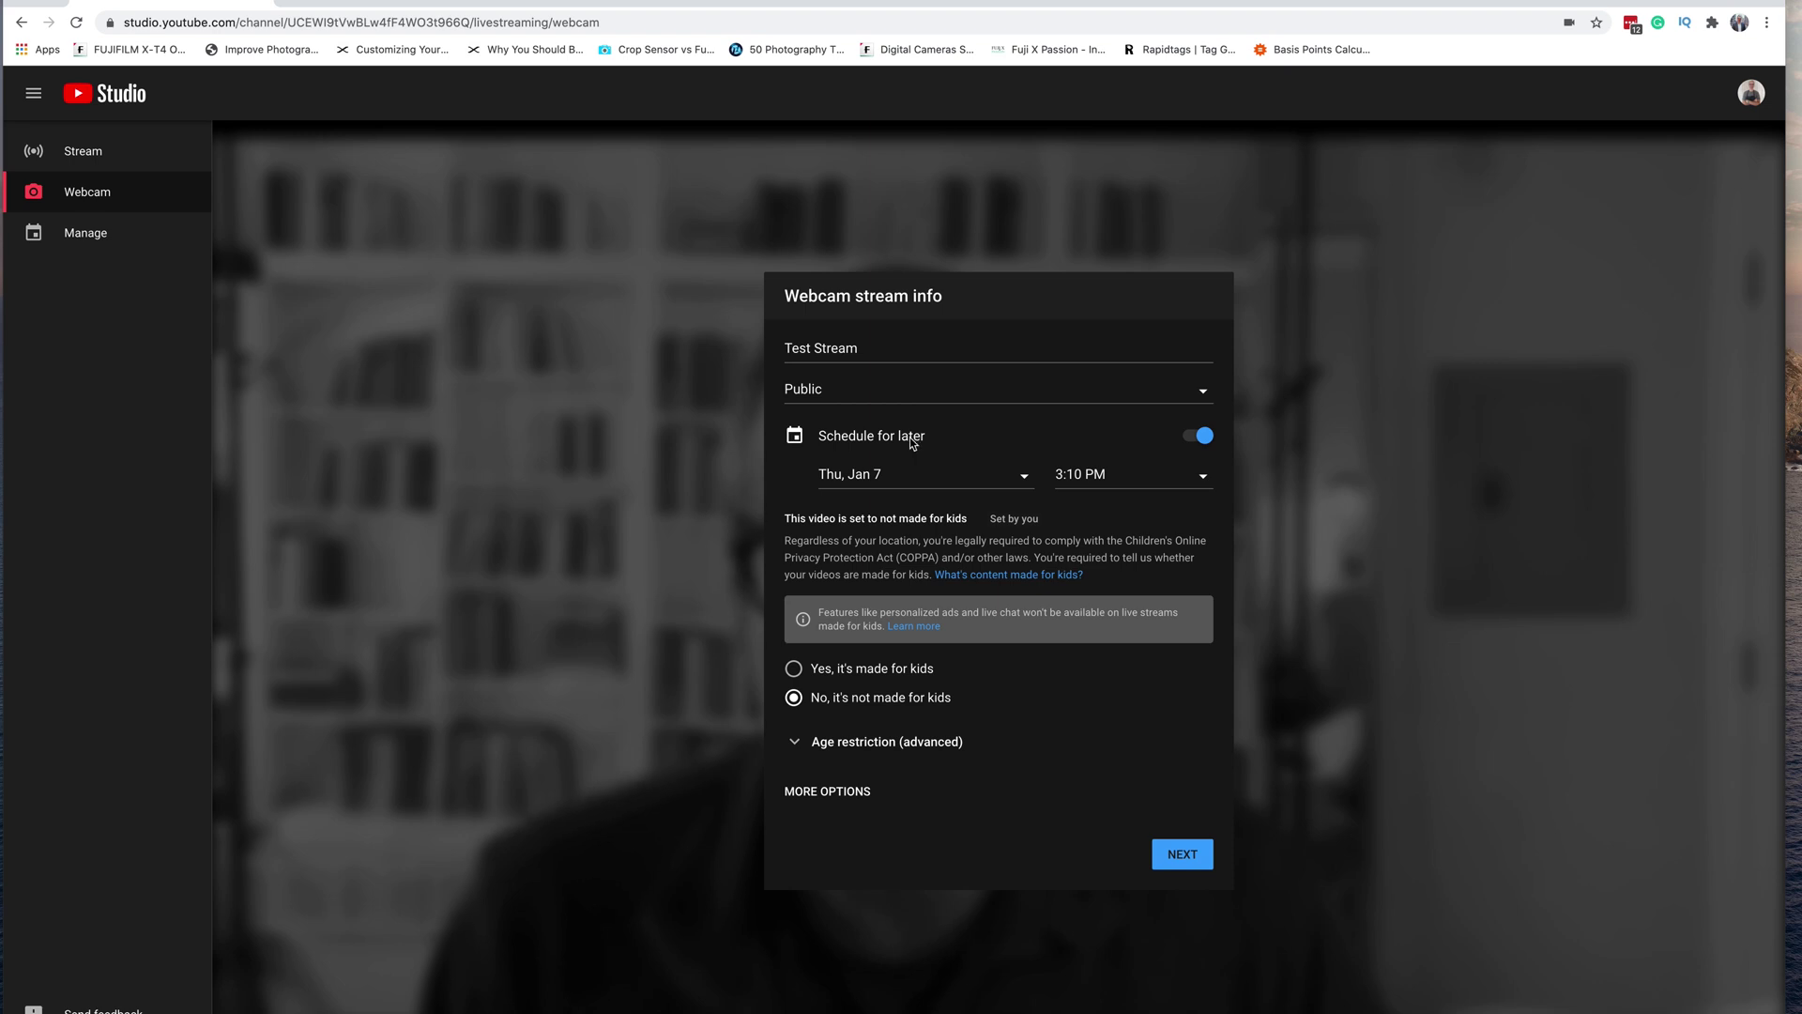
click(929, 474)
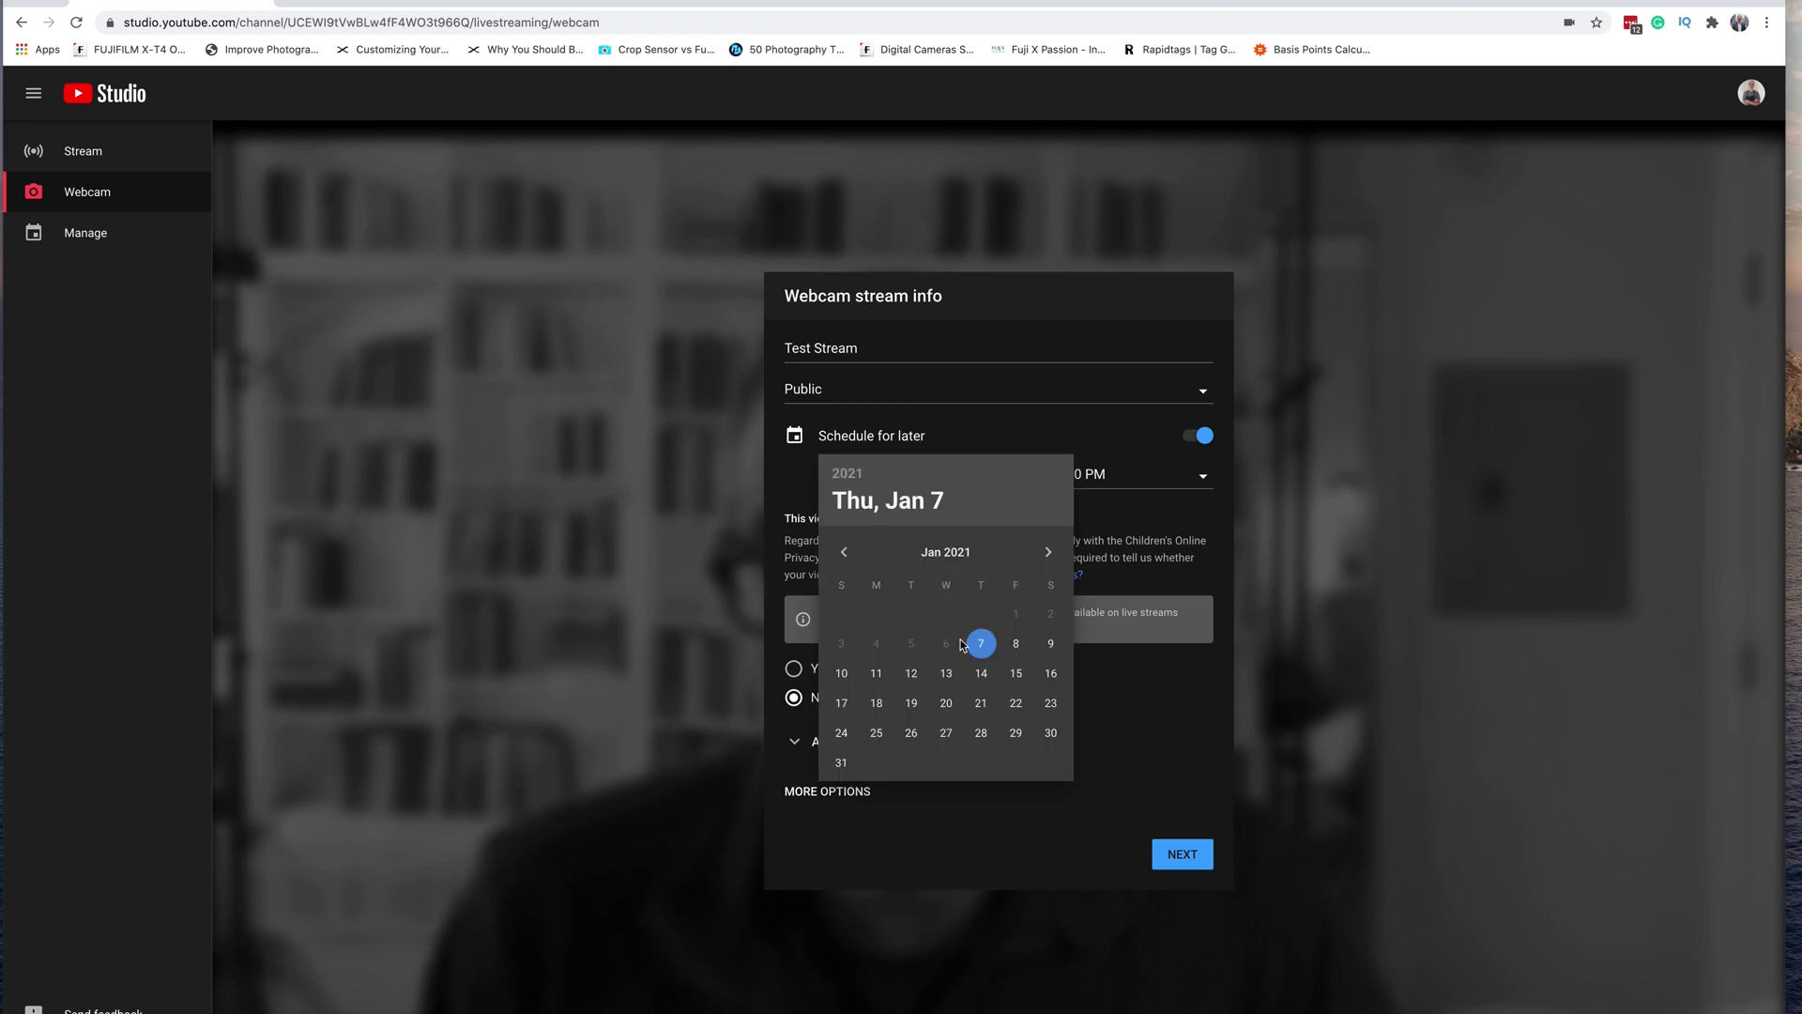
click(981, 674)
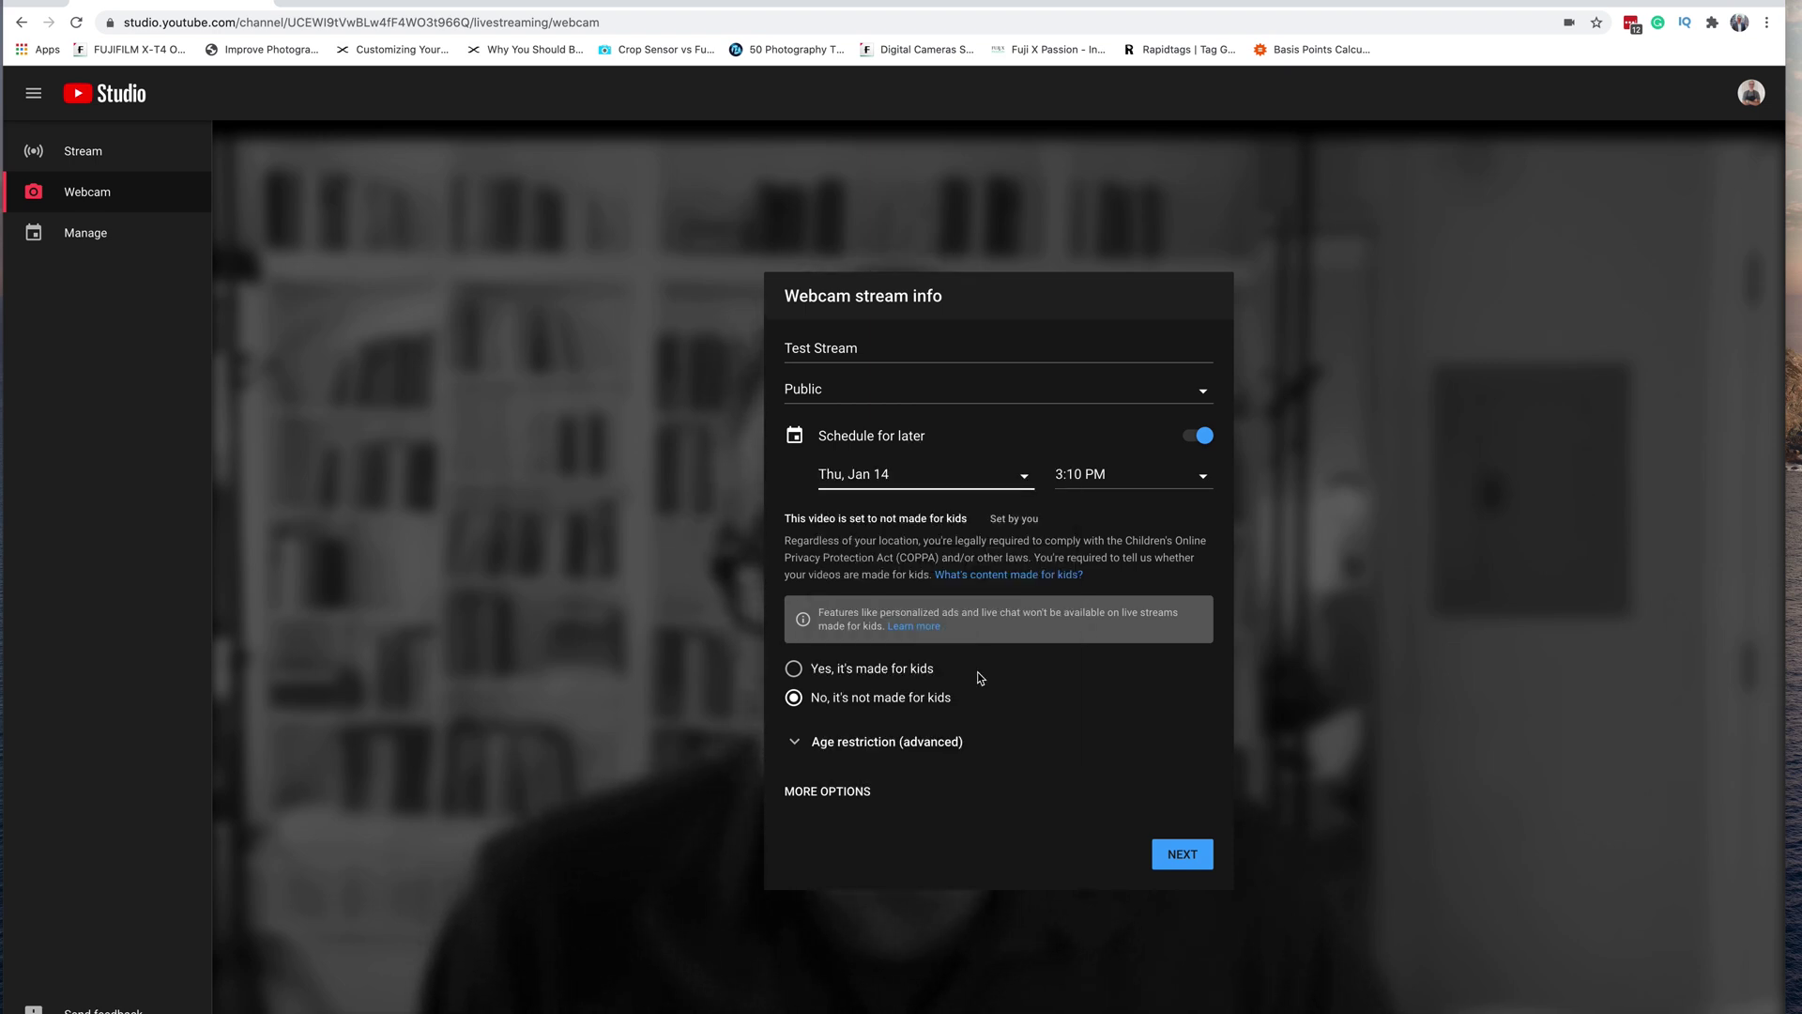
click(1117, 477)
click(1080, 472)
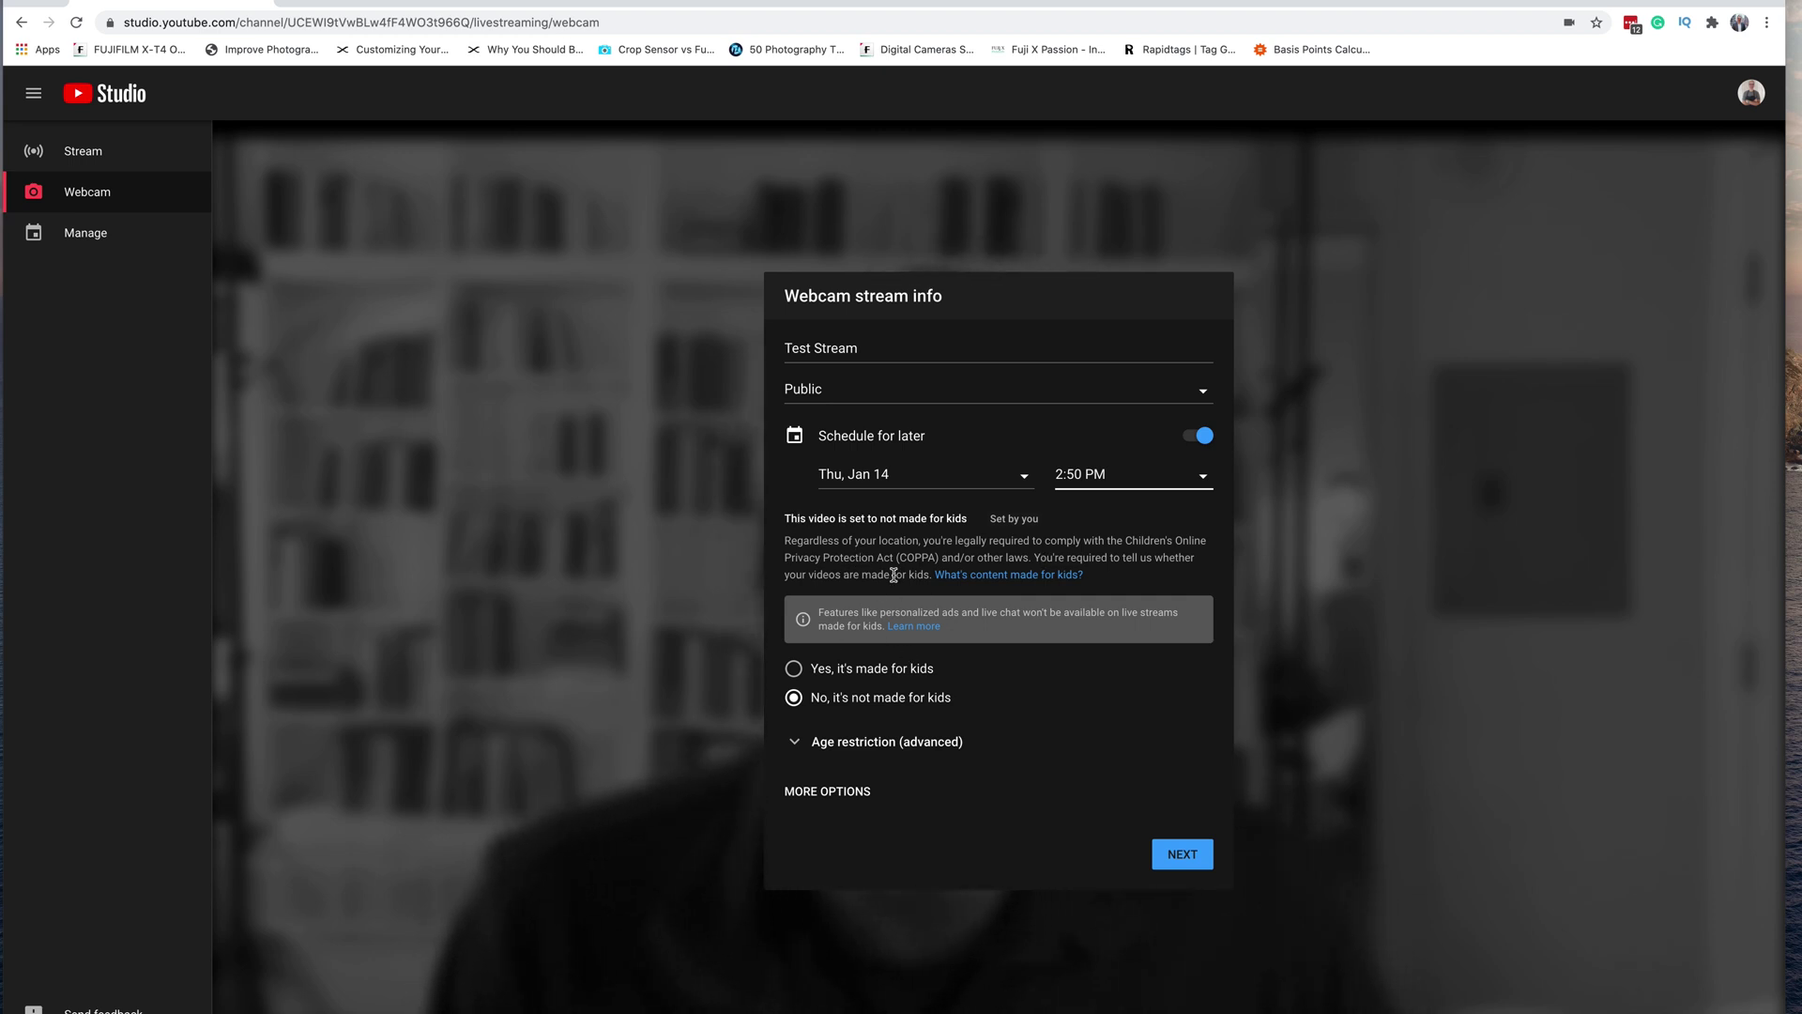
click(797, 743)
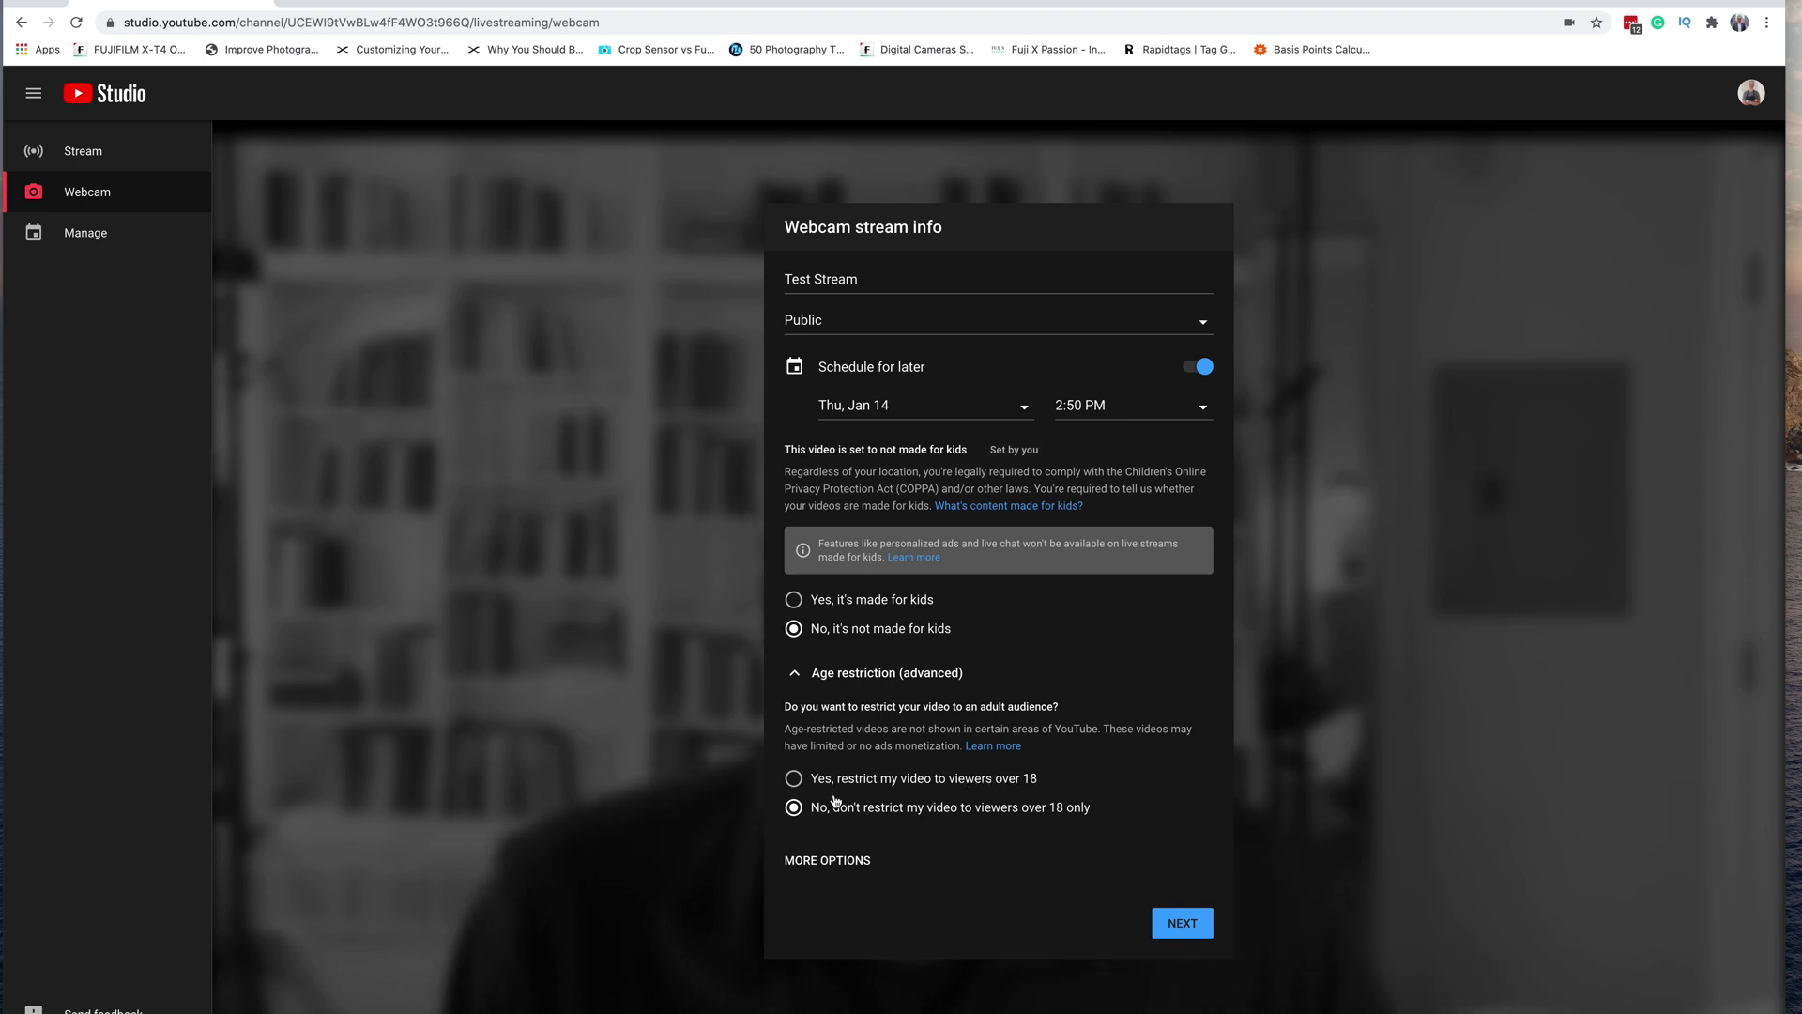
Expand the stream's additional options and scroll through them.
click(824, 862)
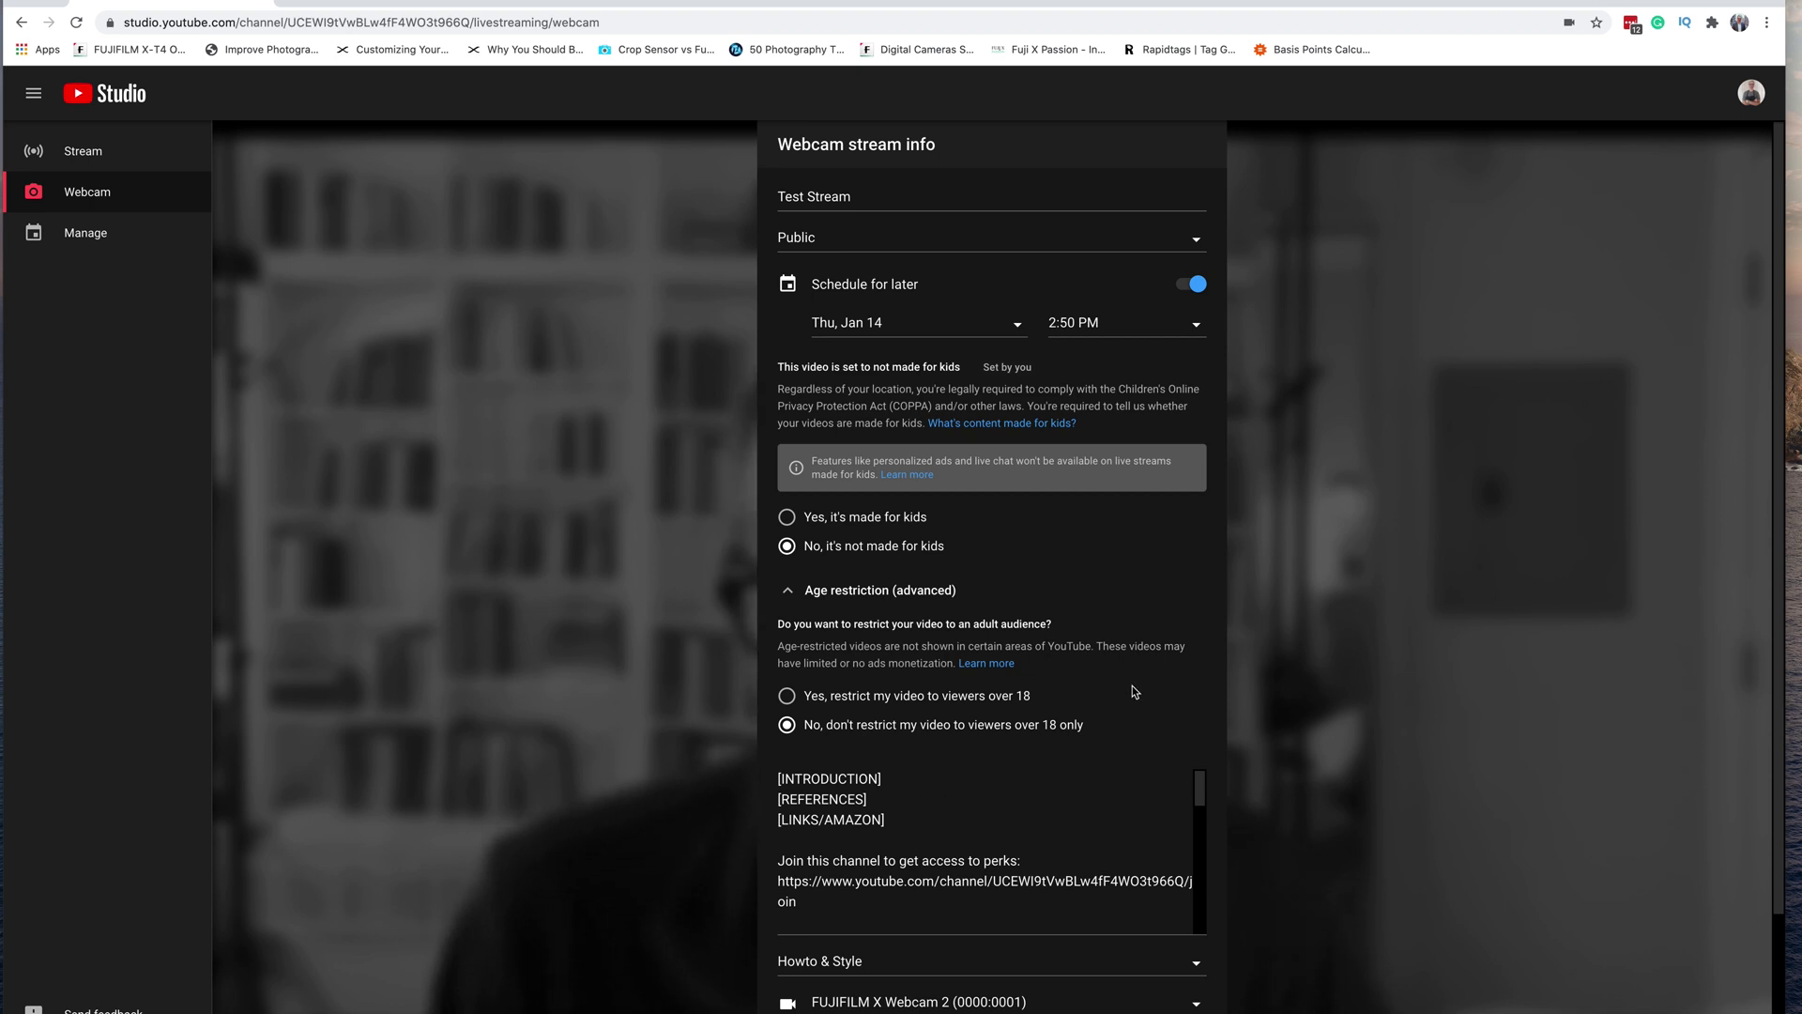
scroll(1132, 685, down, 2)
scroll(1056, 729, down, 2)
scroll(1056, 729, up, 2)
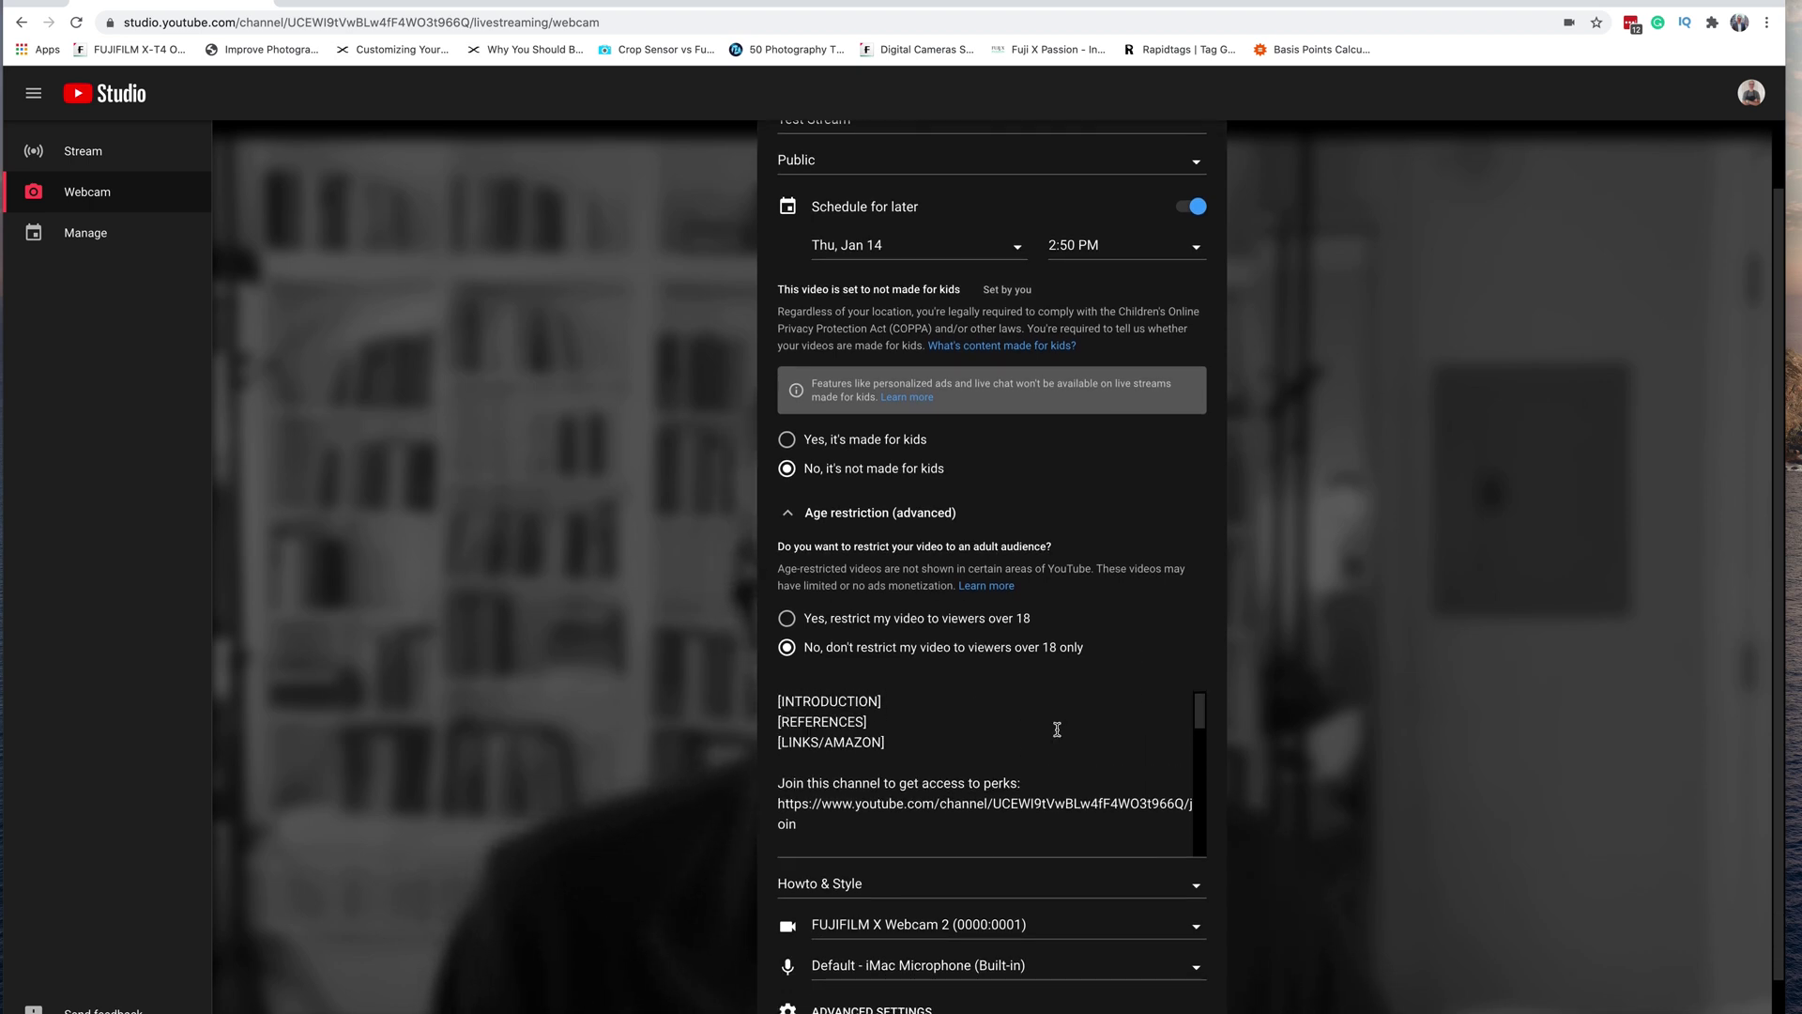
scroll(939, 718, down, 4)
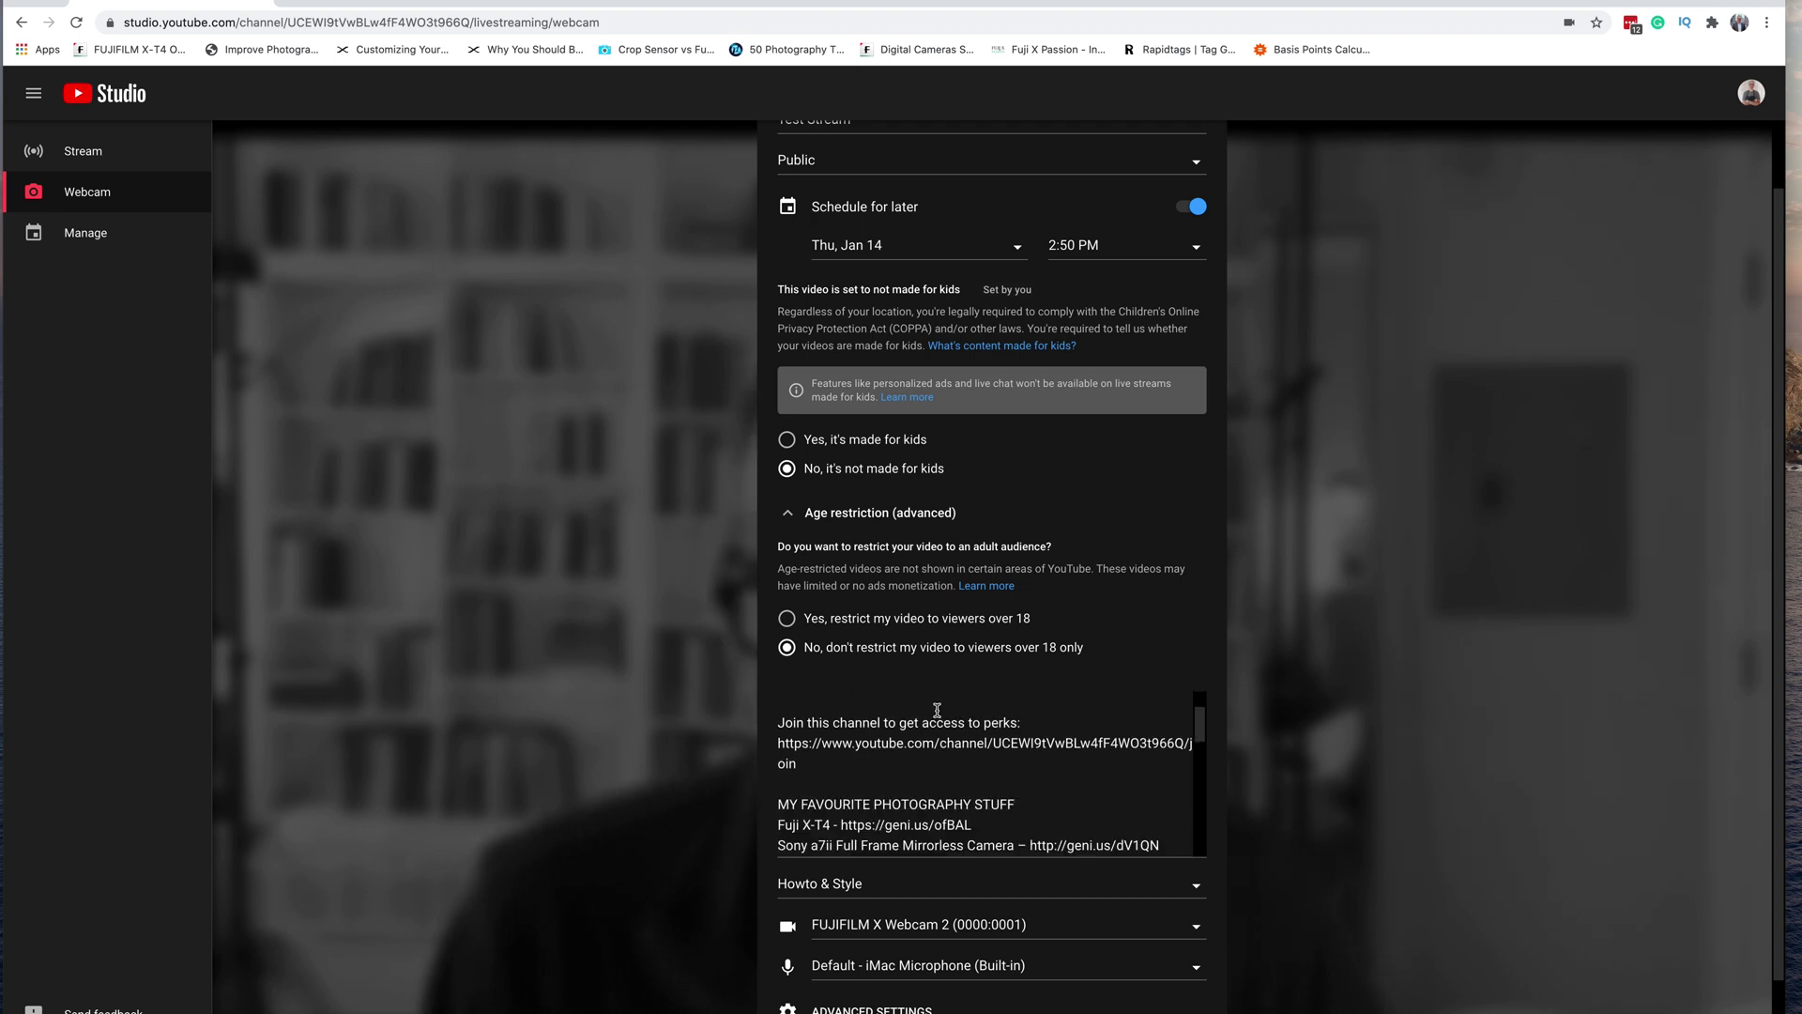
scroll(941, 720, down, 3)
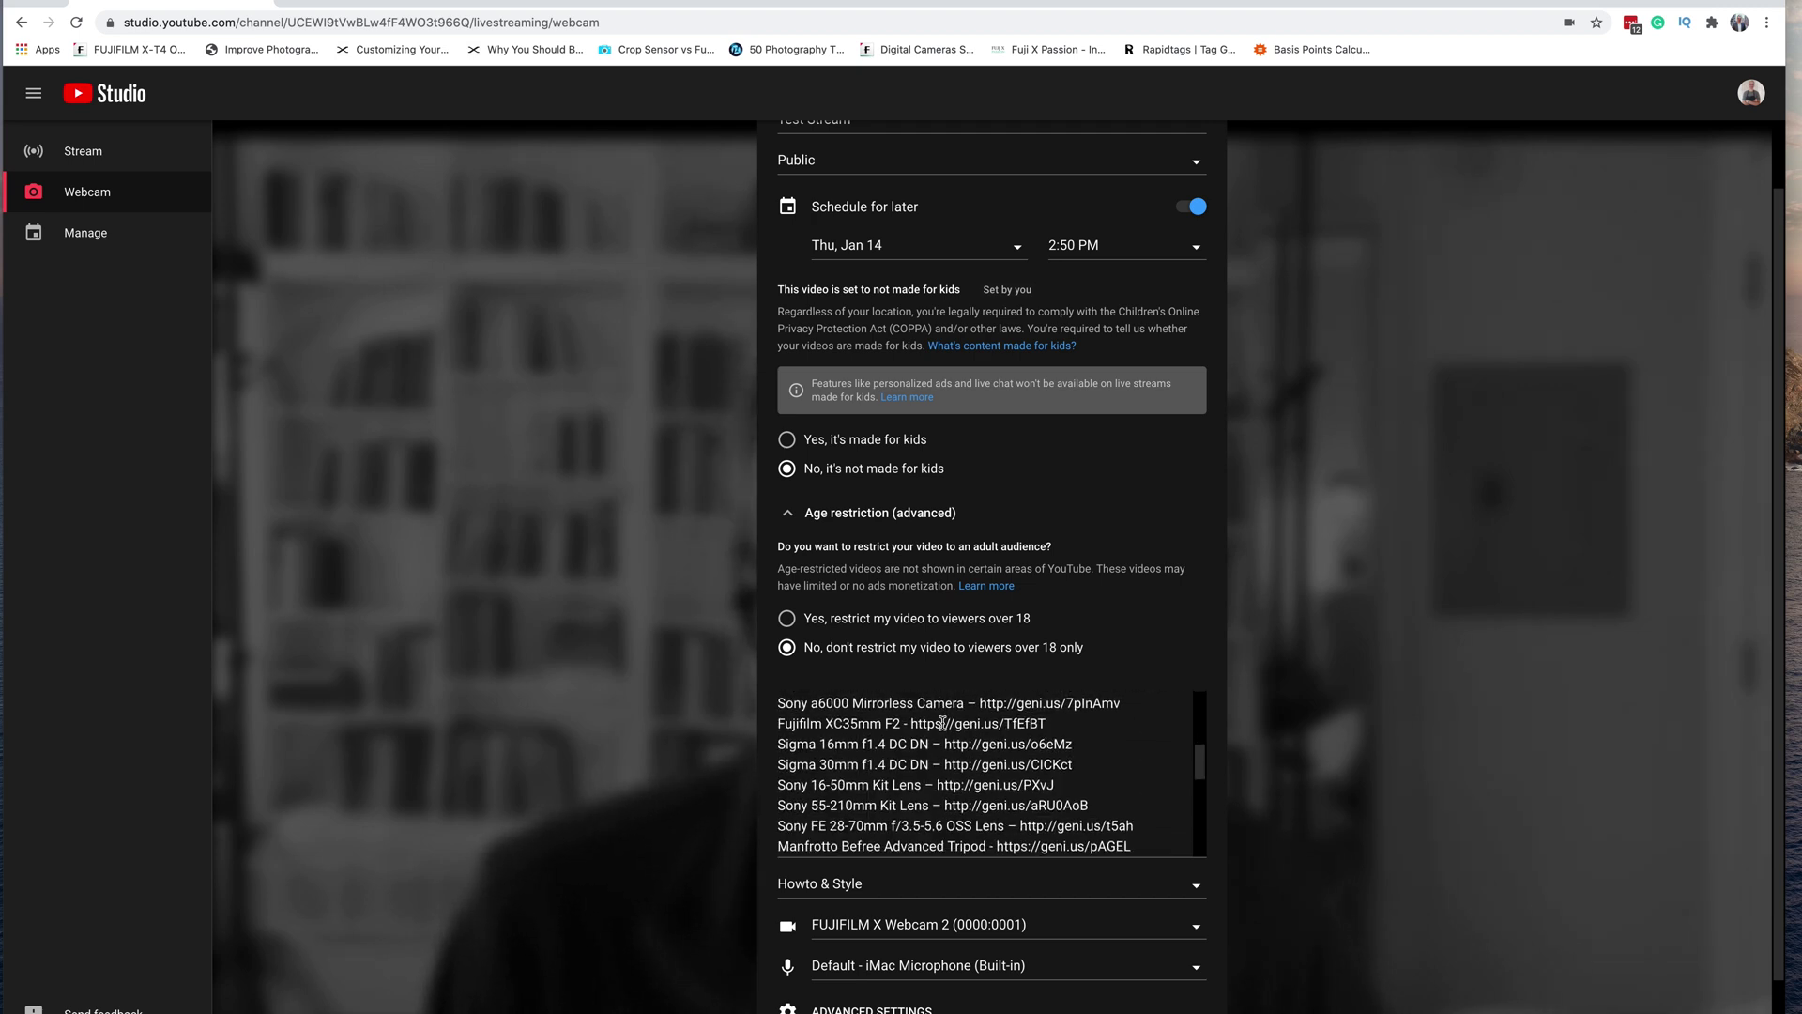
scroll(901, 719, up, 7)
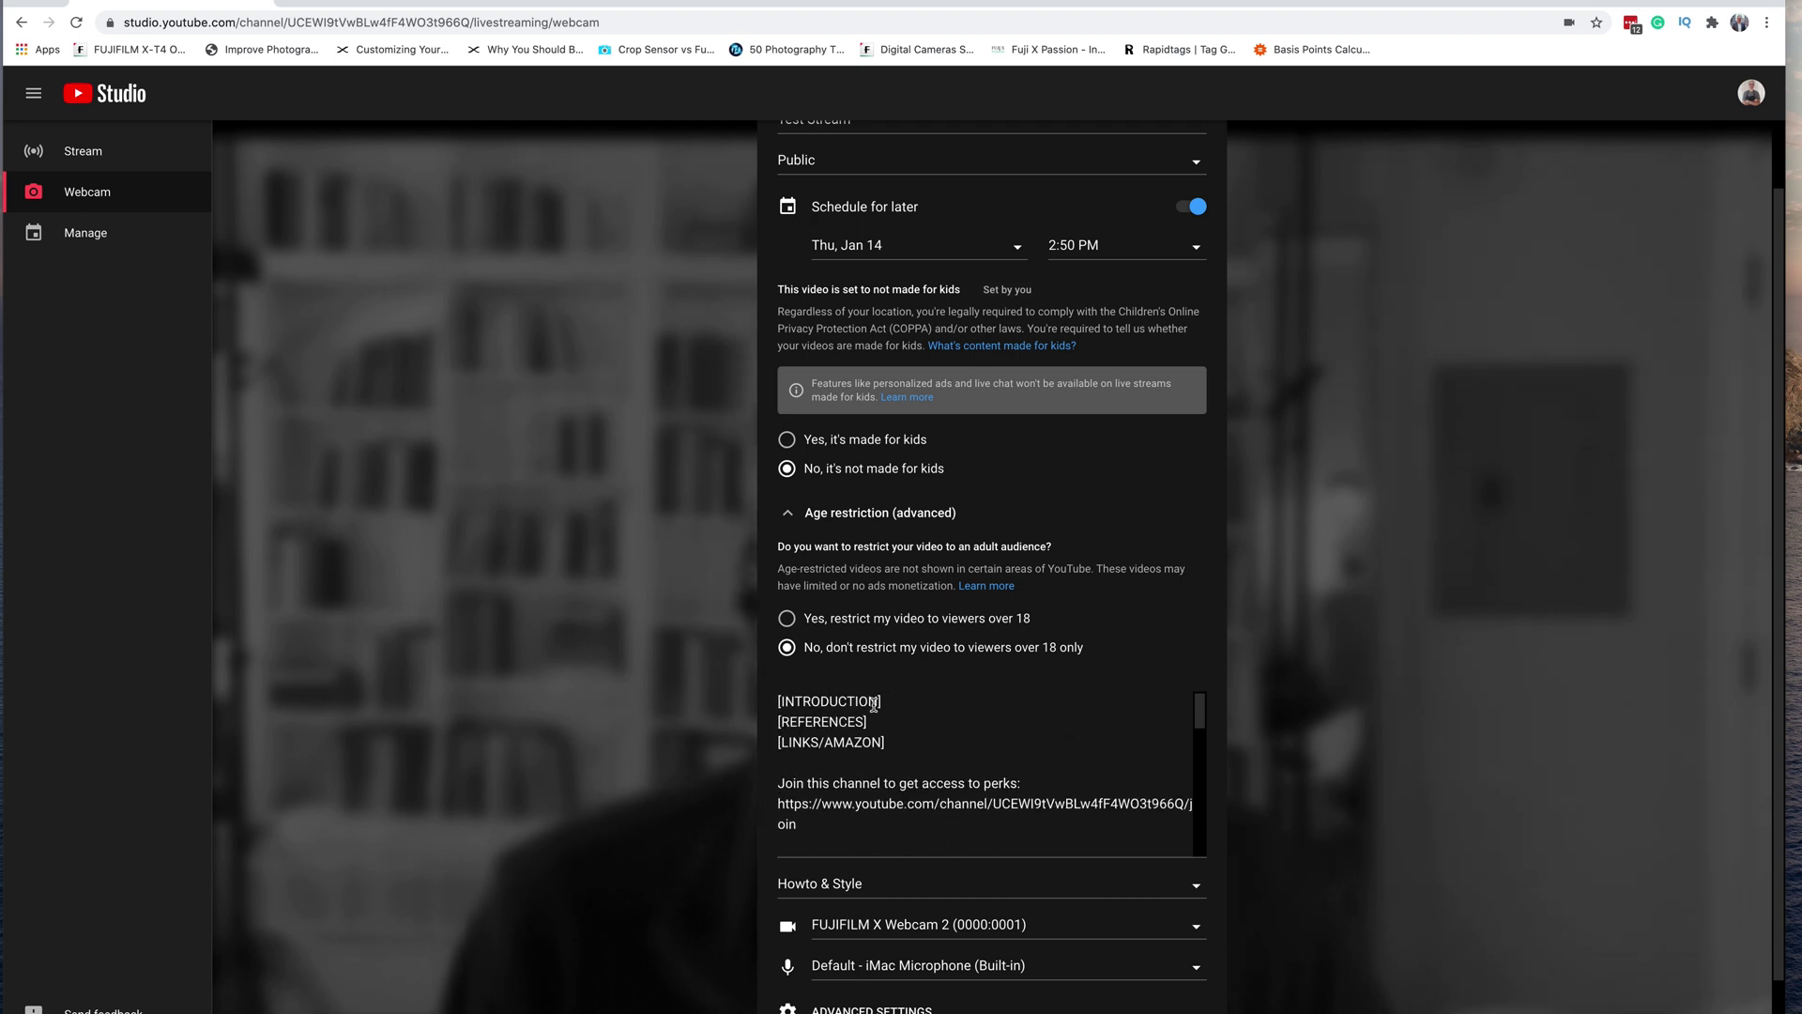
scroll(872, 703, up, 1)
scroll(1167, 684, down, 2)
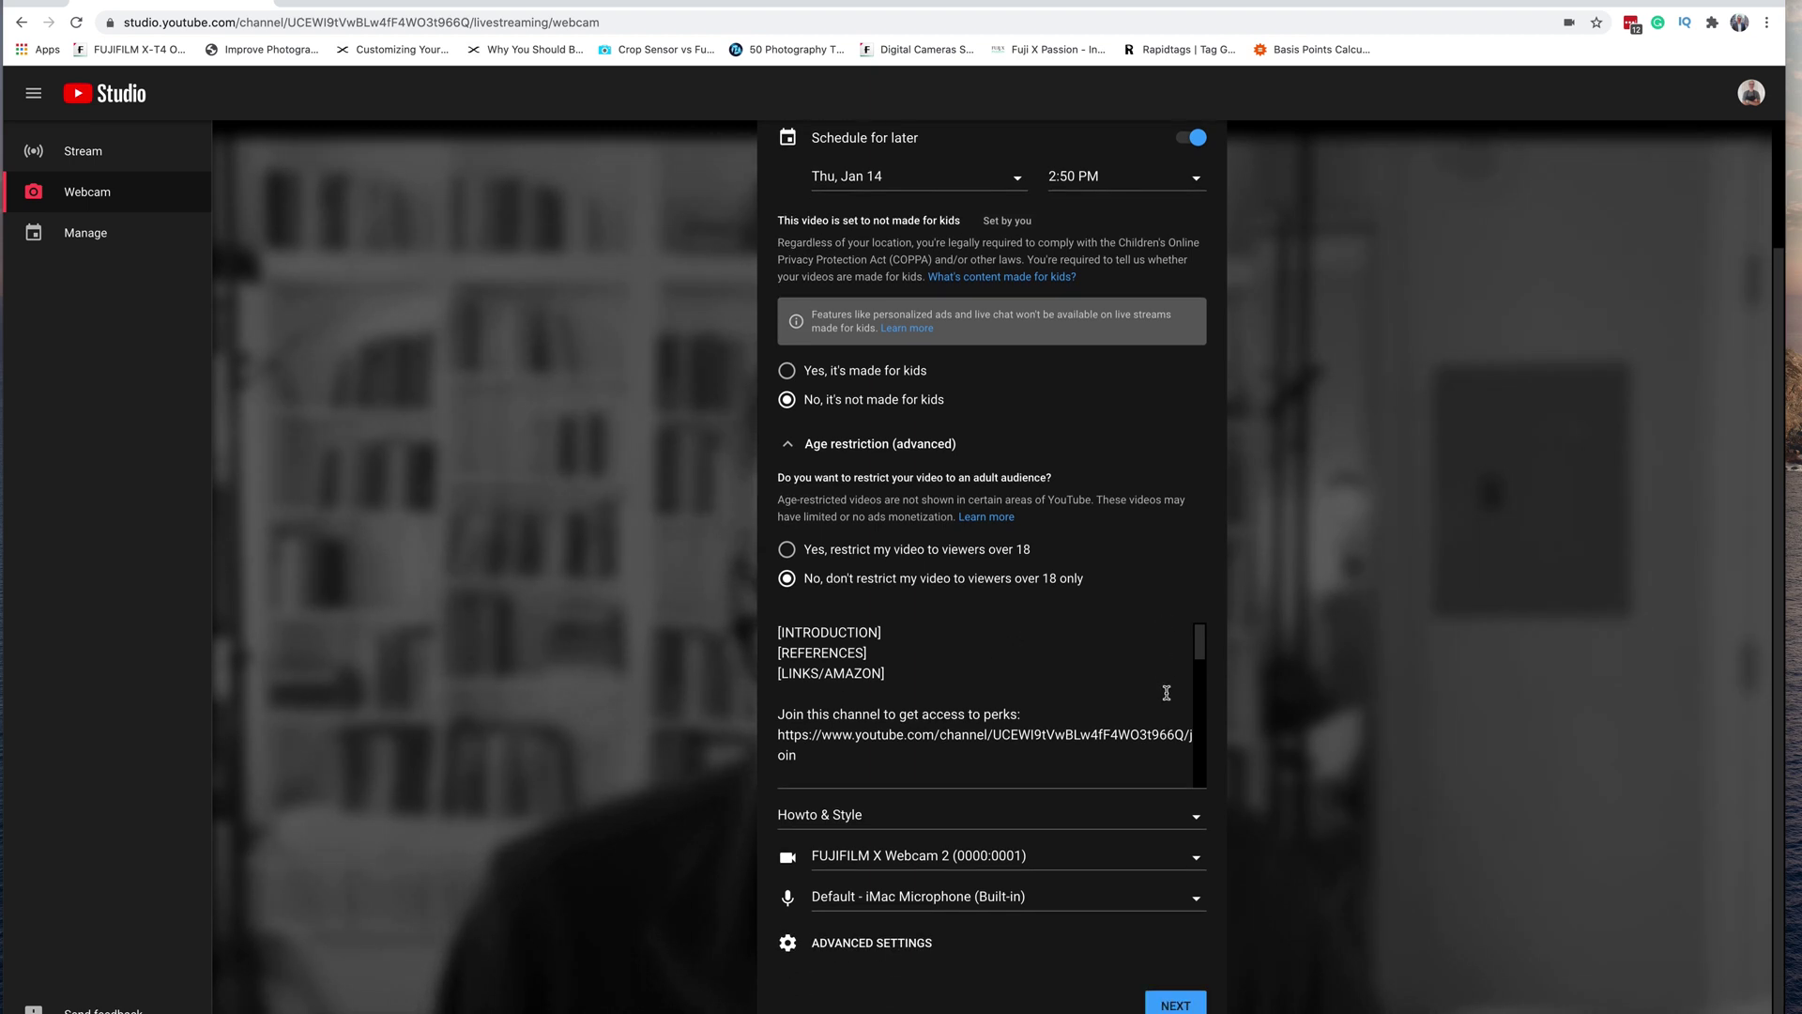
scroll(1166, 693, down, 2)
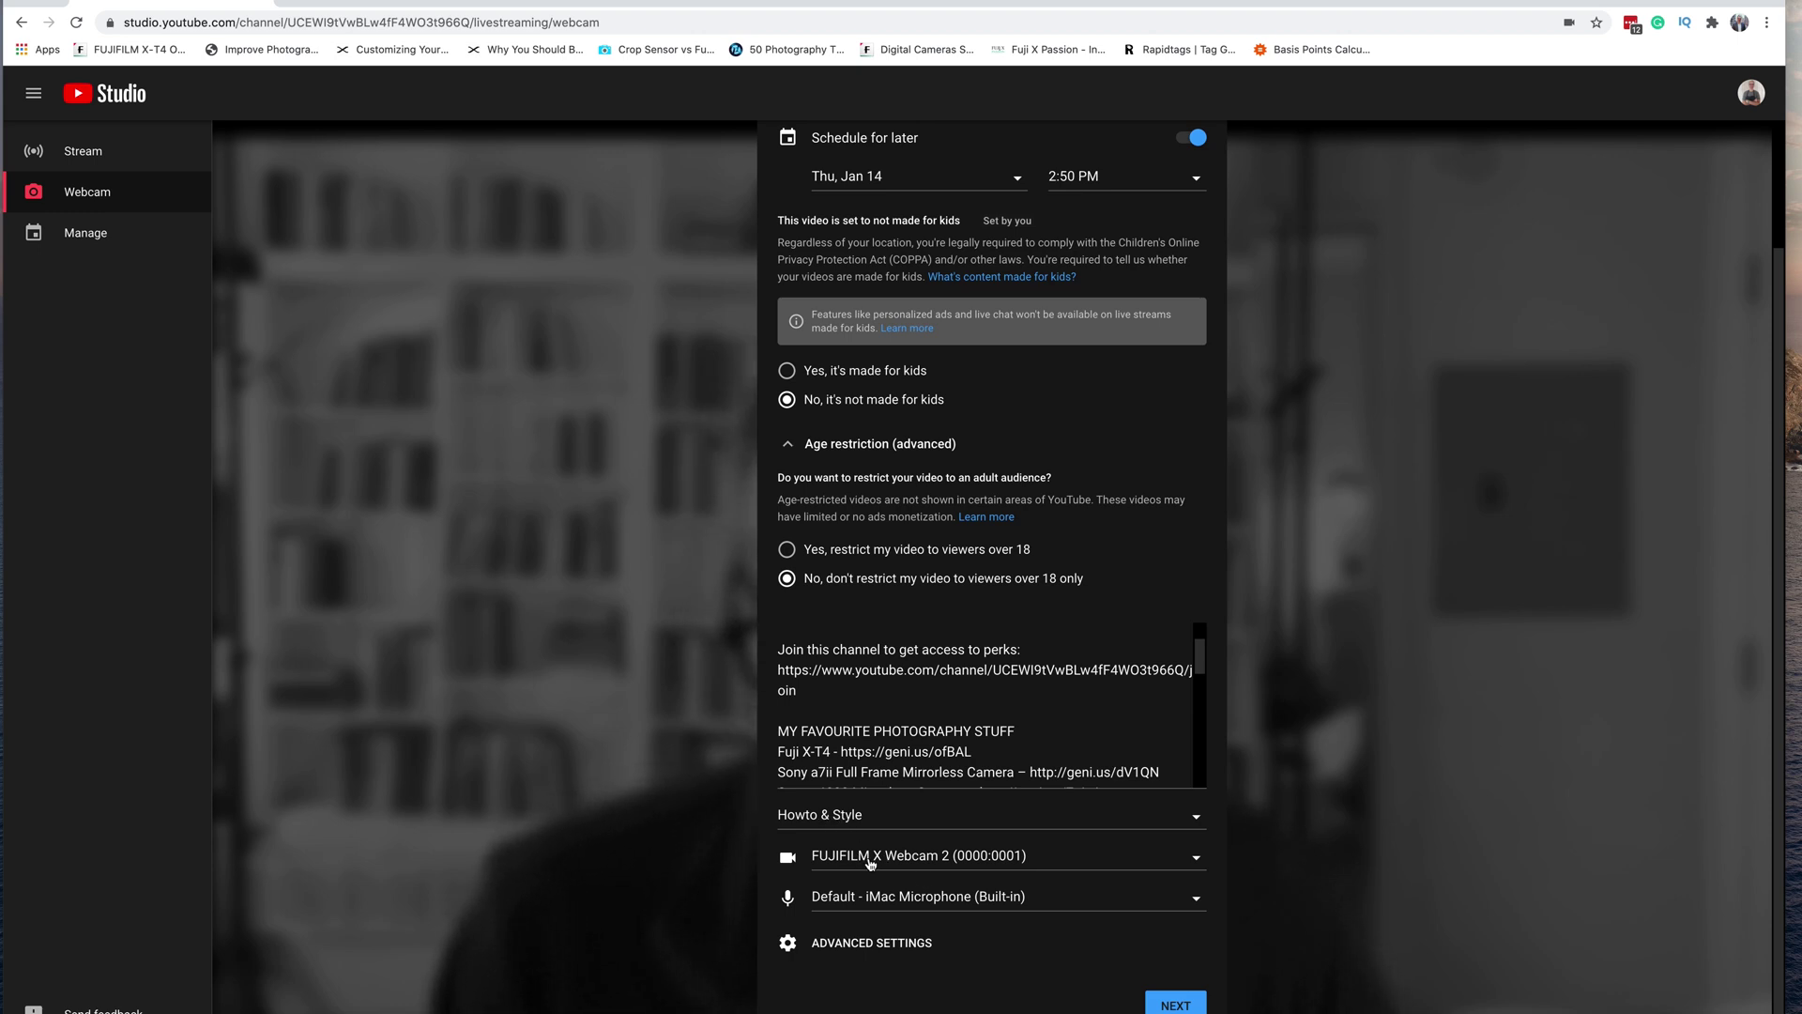
Switch the stream camera to FaceTime HD Camera (Built-in) and show the Advanced settings.
click(1195, 862)
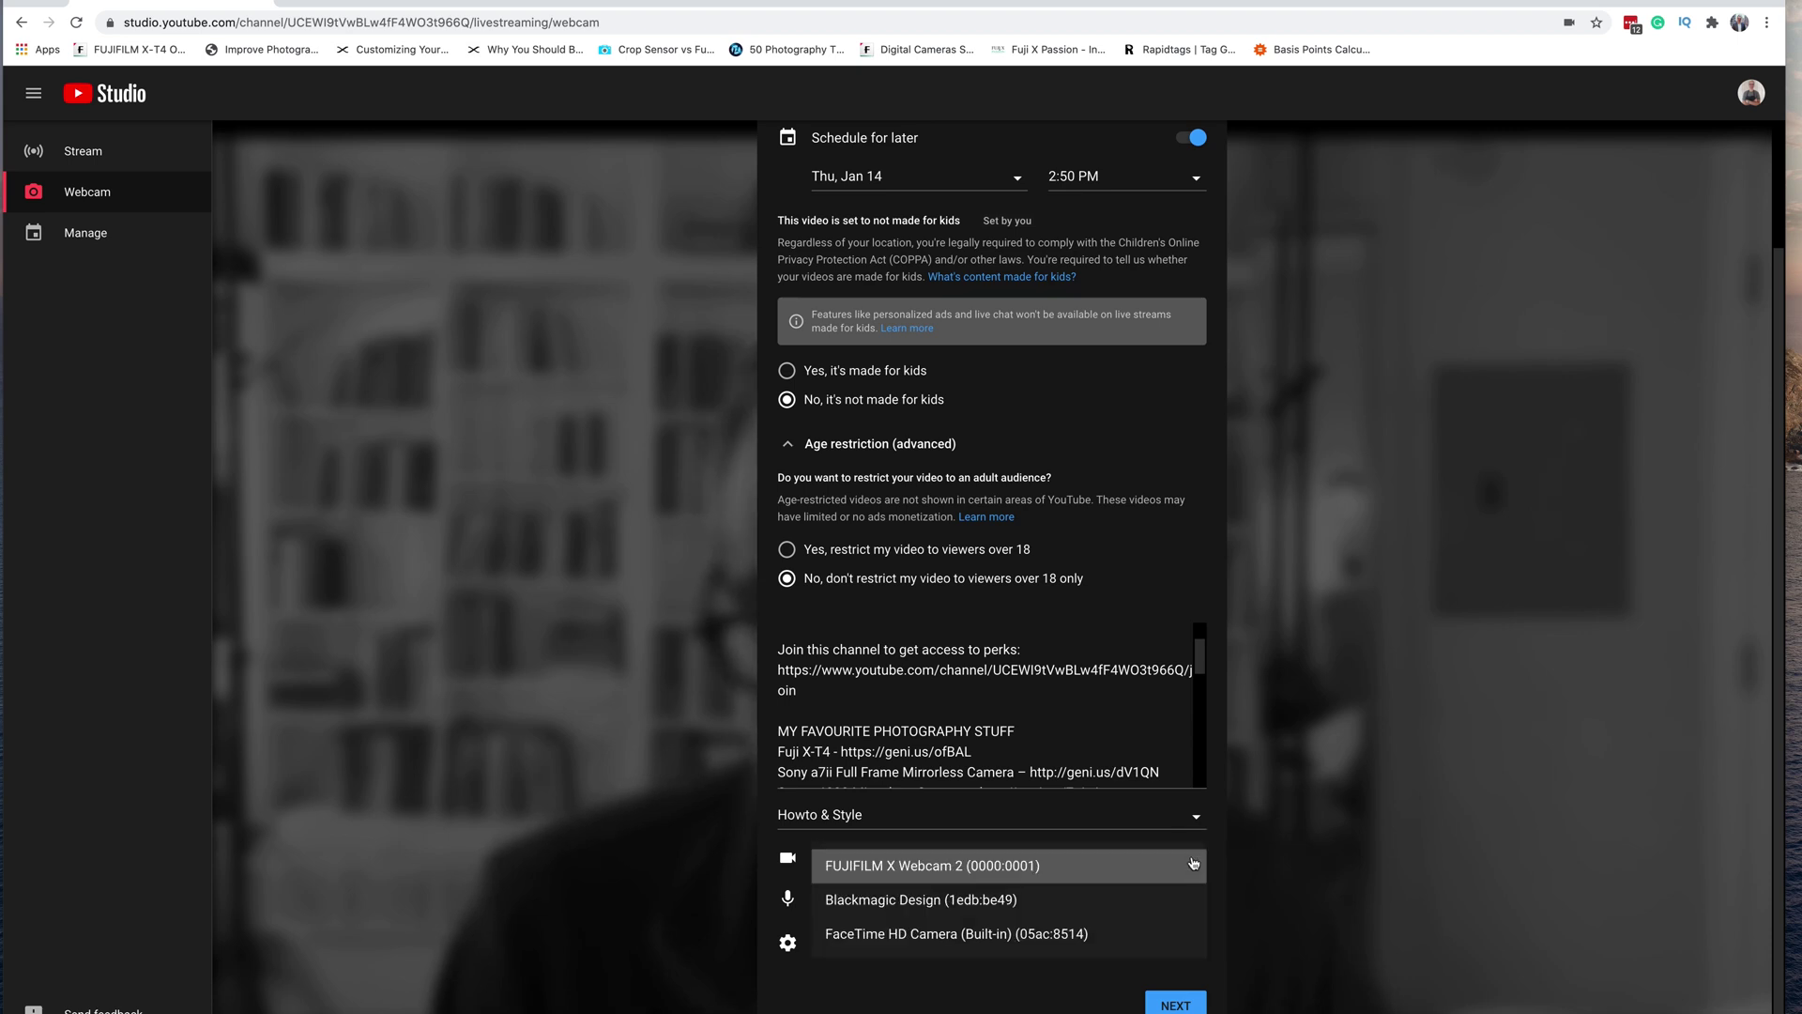
click(897, 935)
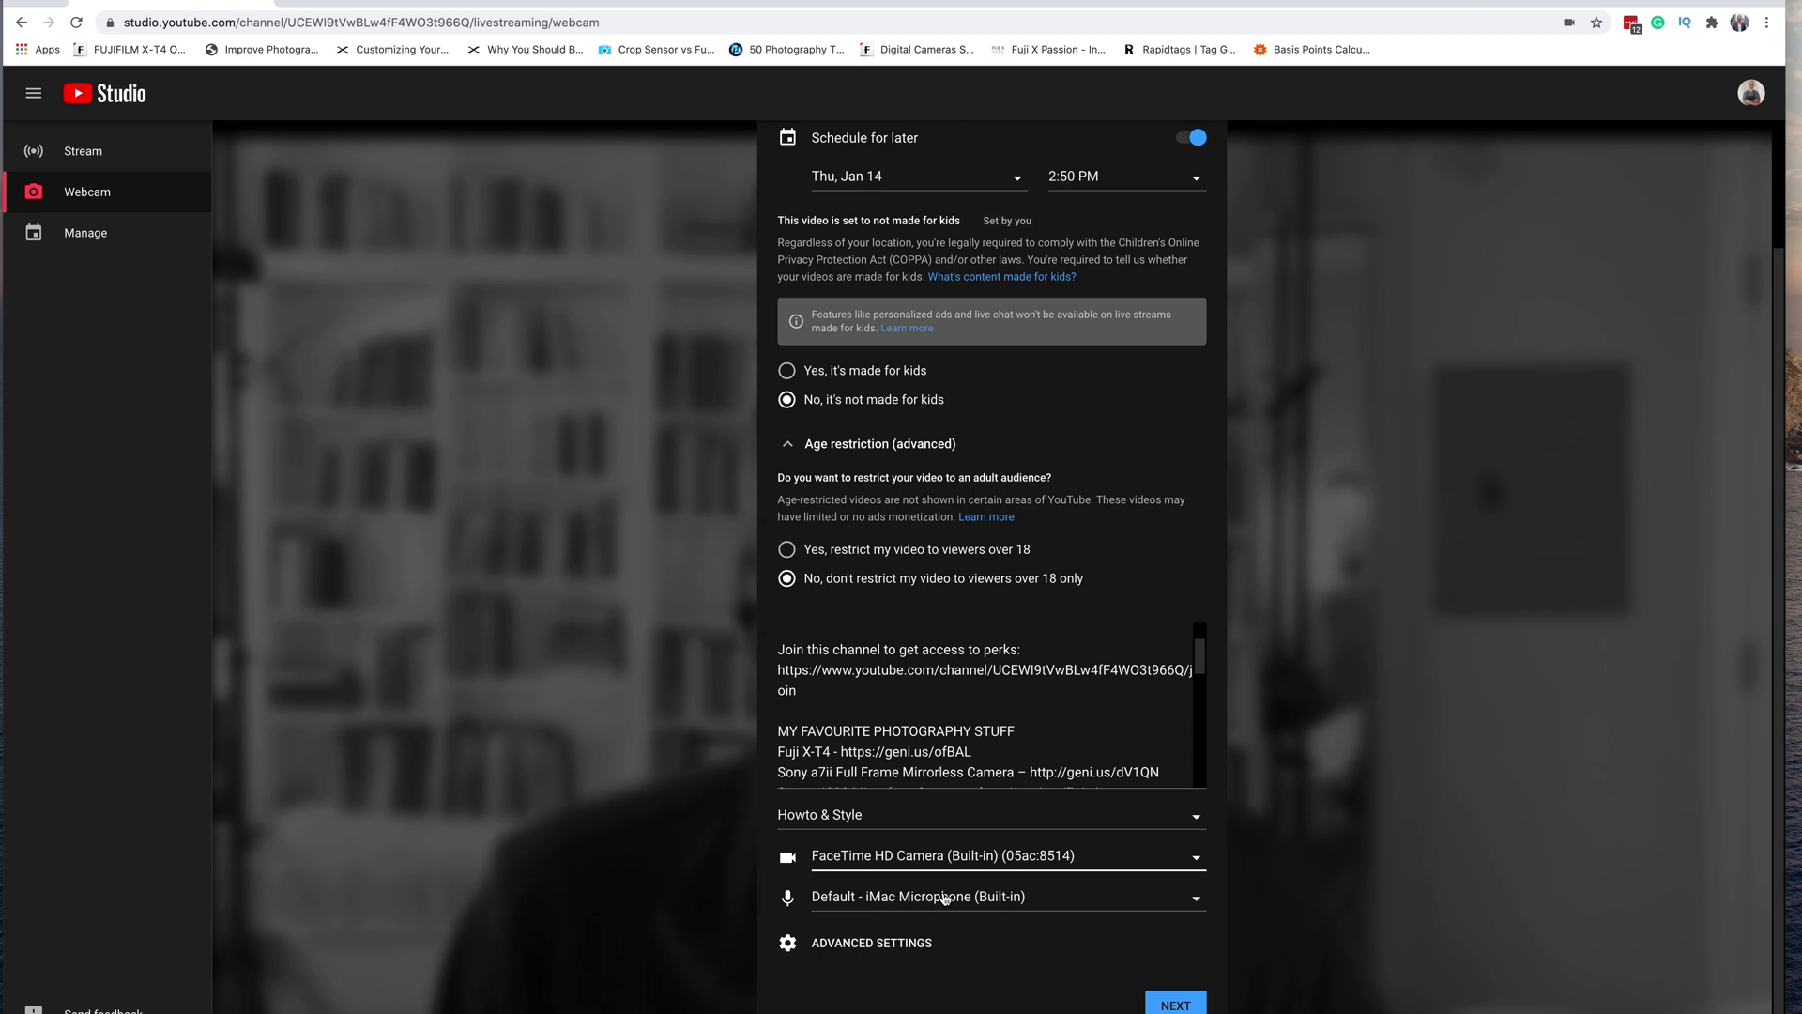
click(860, 943)
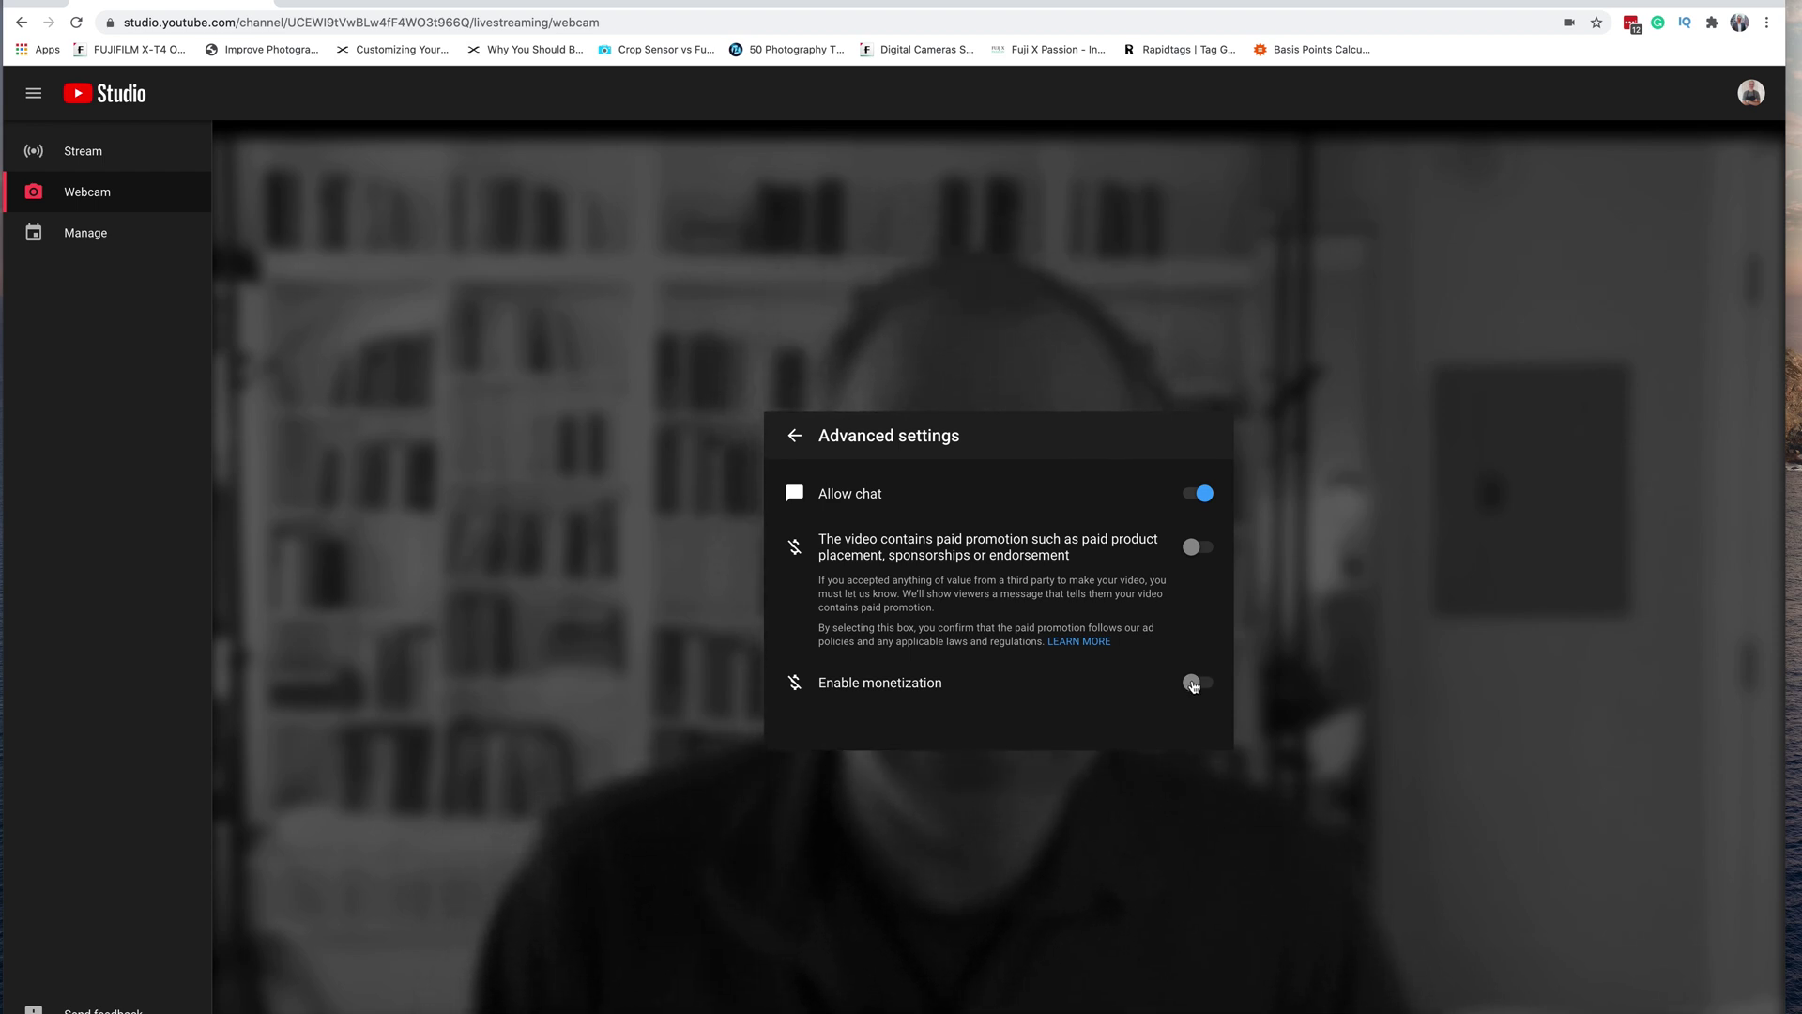
Return from Advanced settings to the stream info form and scroll down it.
click(793, 437)
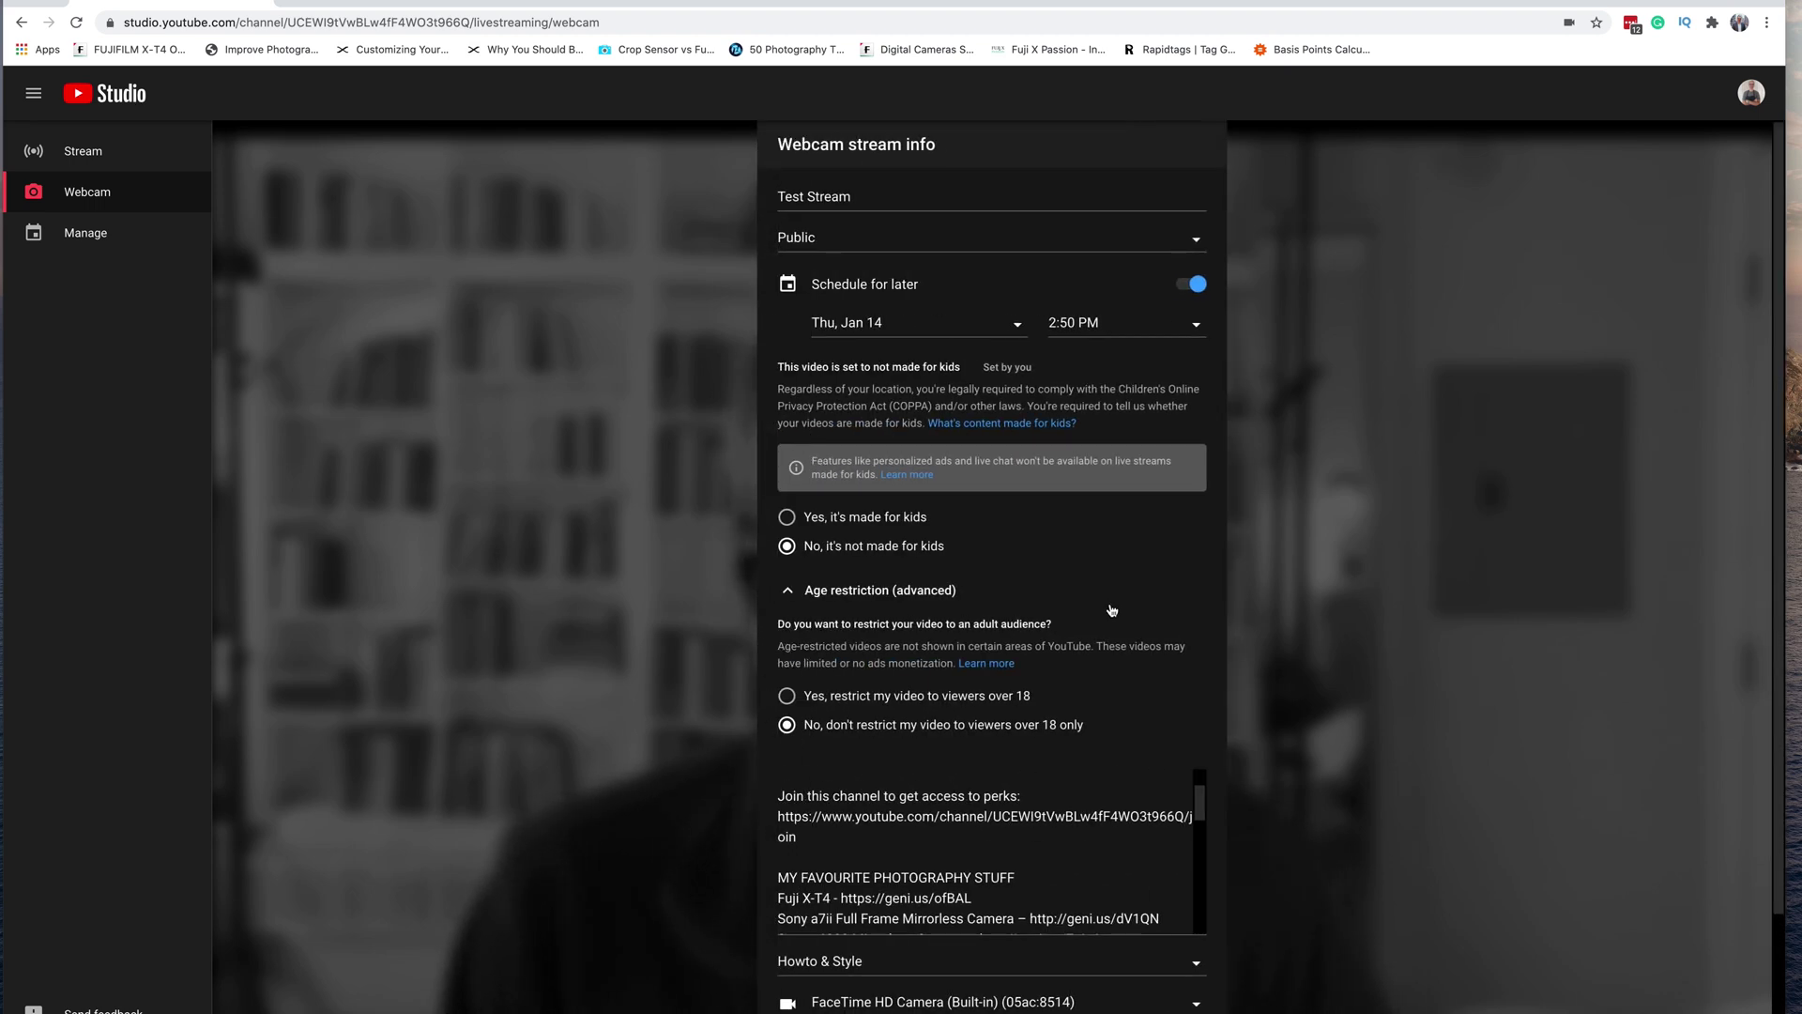
scroll(1112, 609, down, 3)
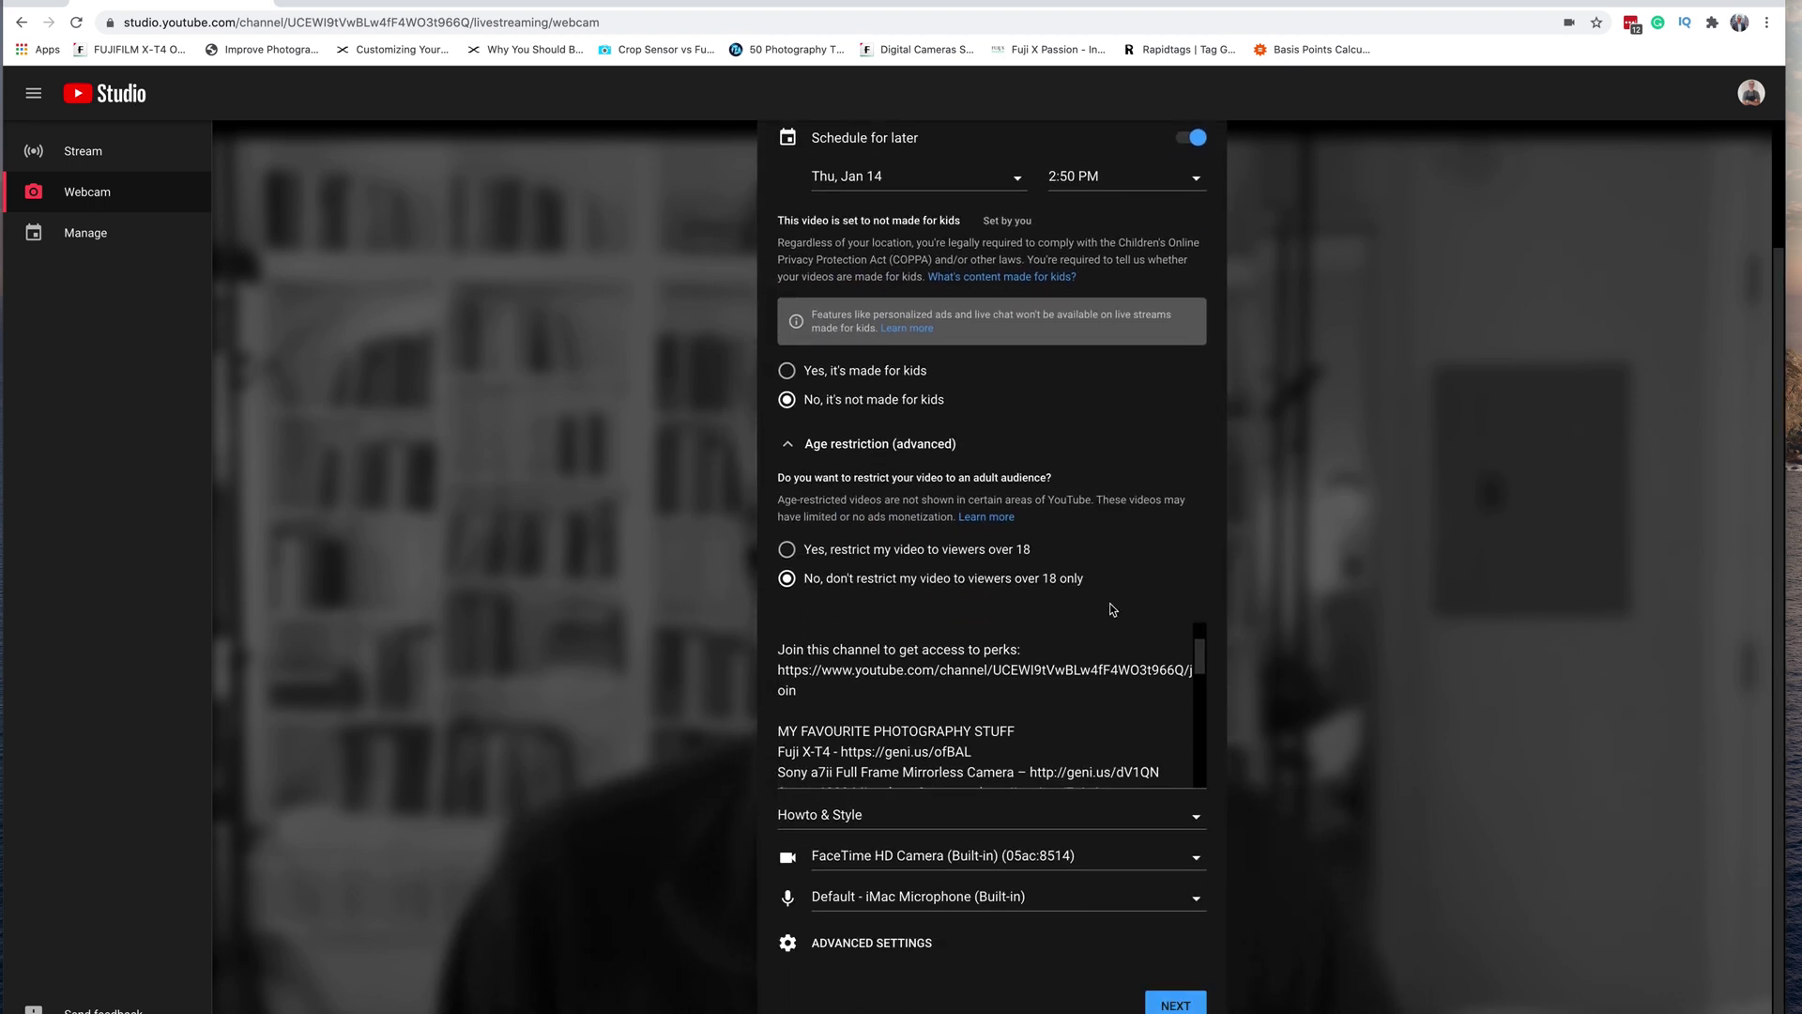
Create the stream and upload 'logo design youtube thumbnail Copy.jpg' from Downloads as its thumbnail.
click(1173, 1004)
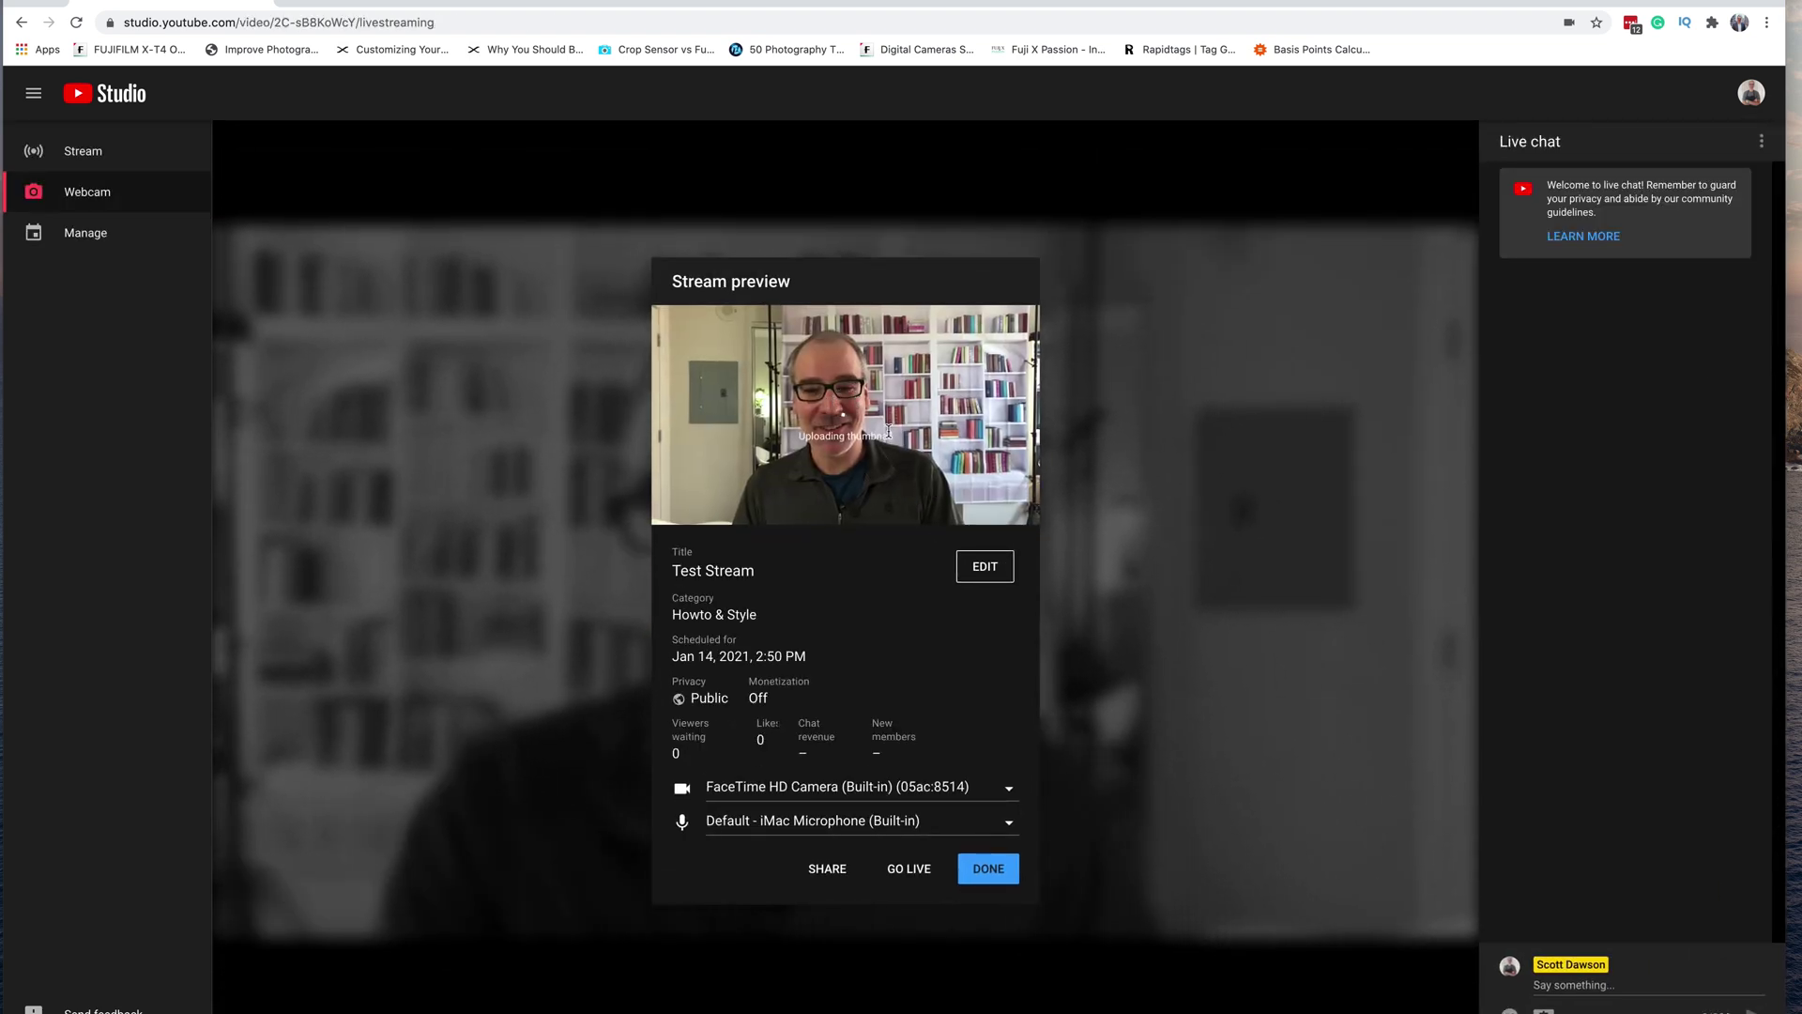
mouse_move(885, 455)
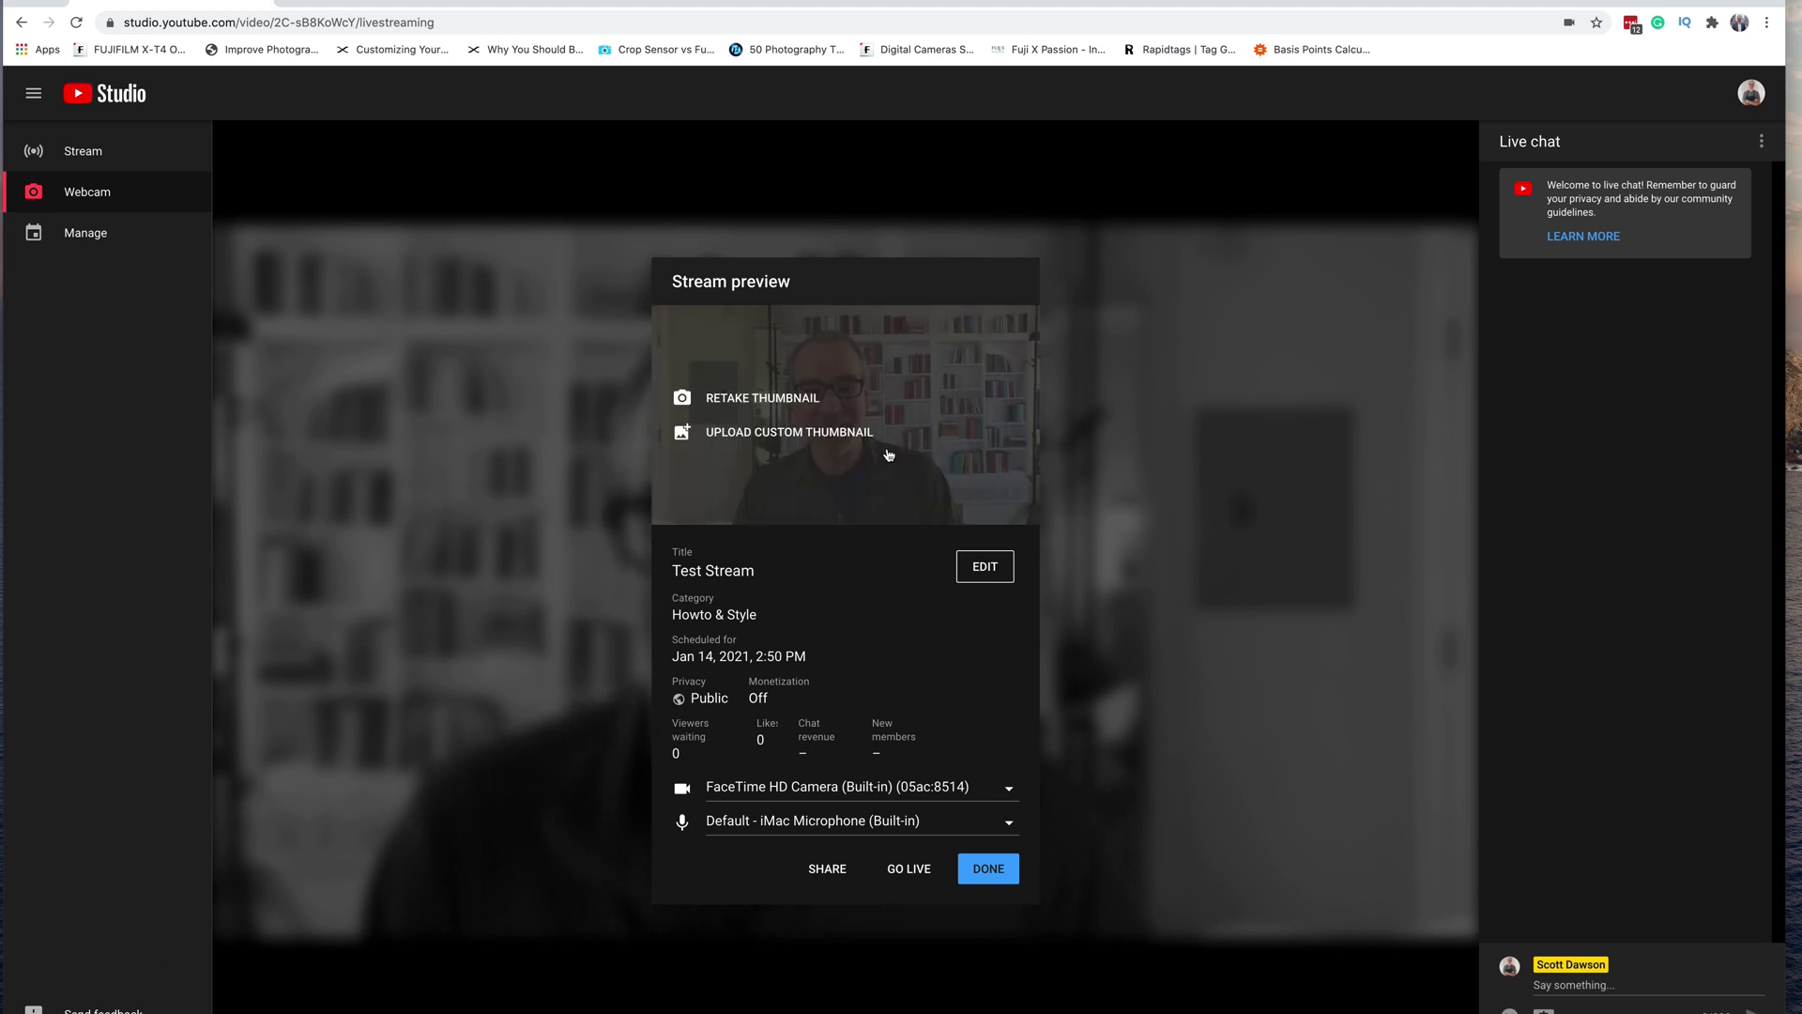
click(787, 433)
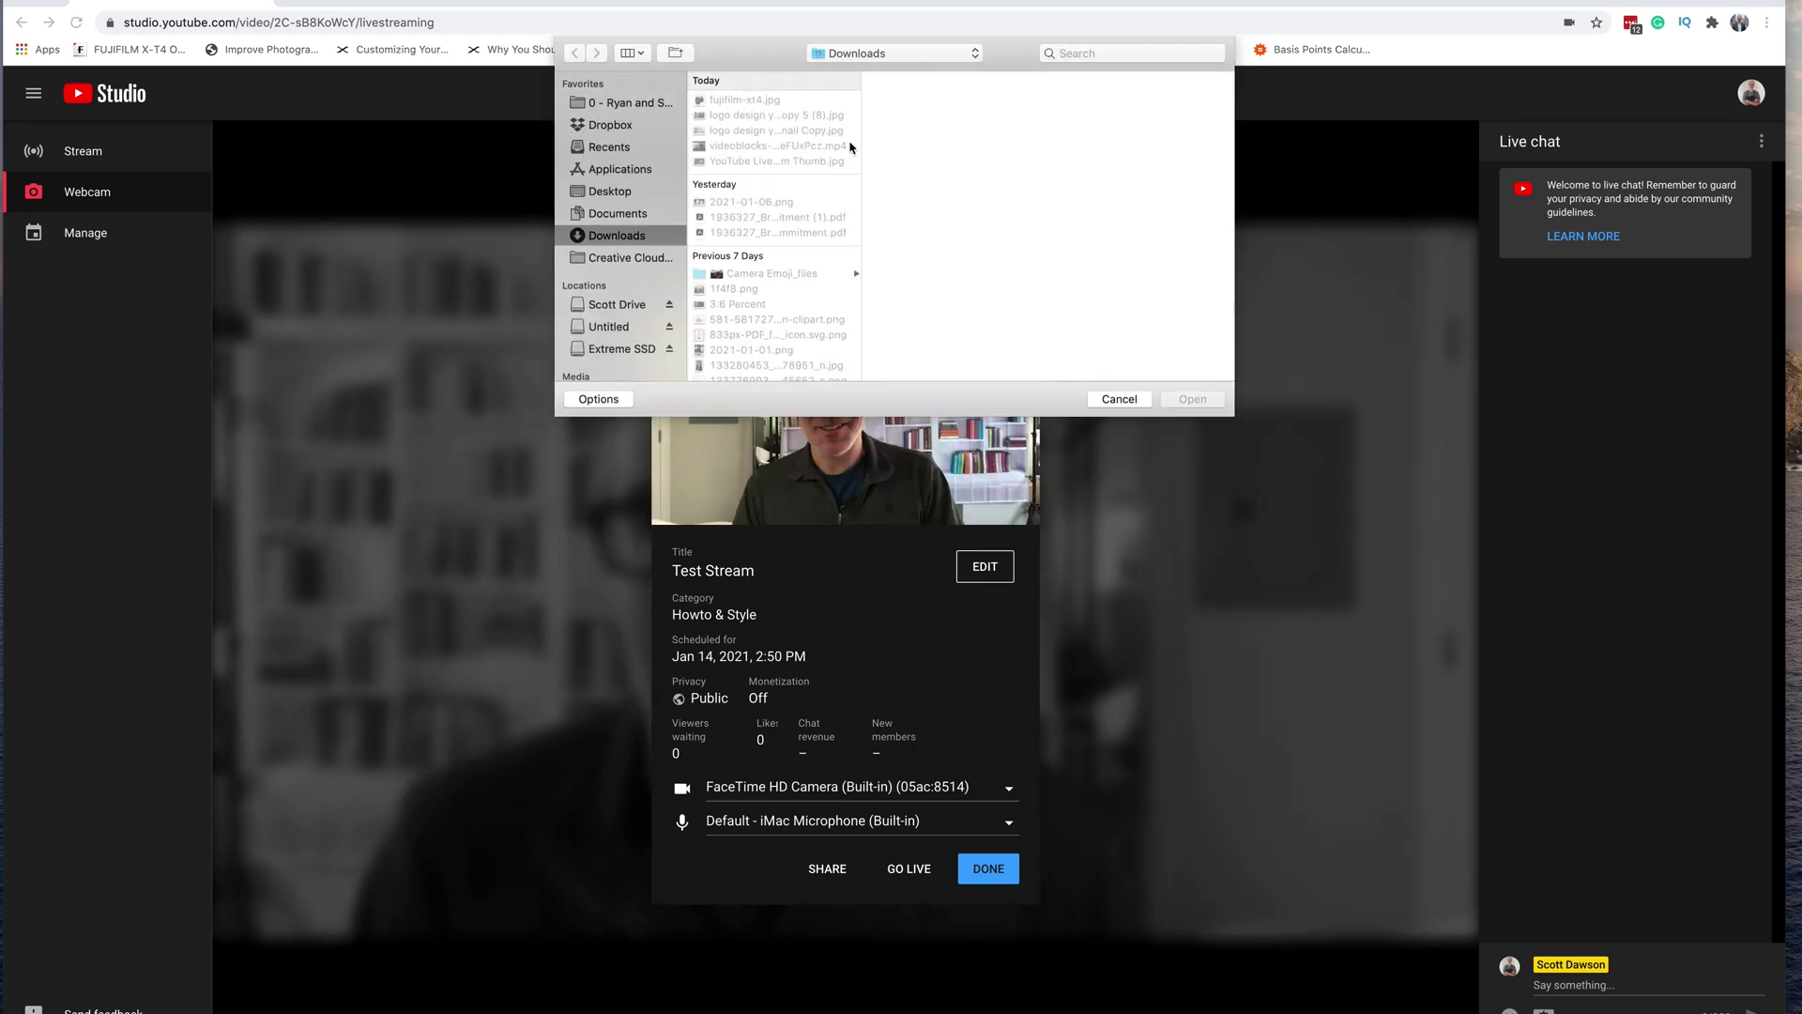
click(1610, 1010)
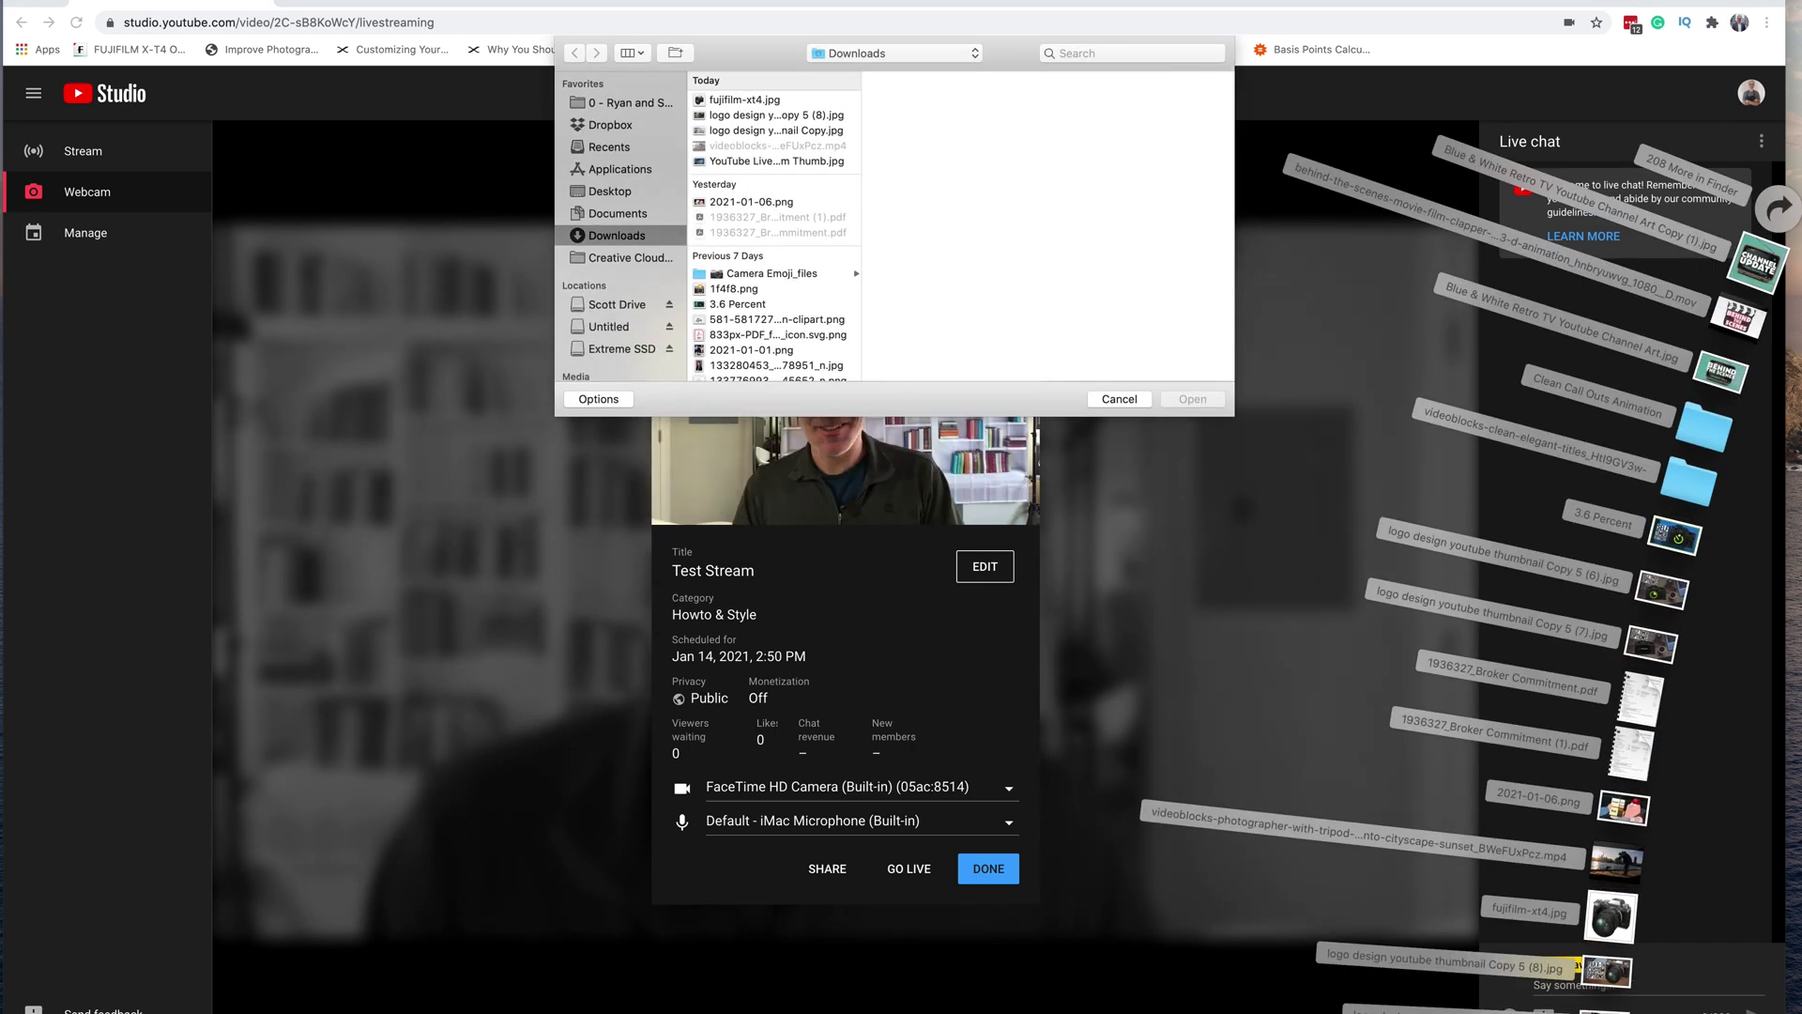
click(776, 129)
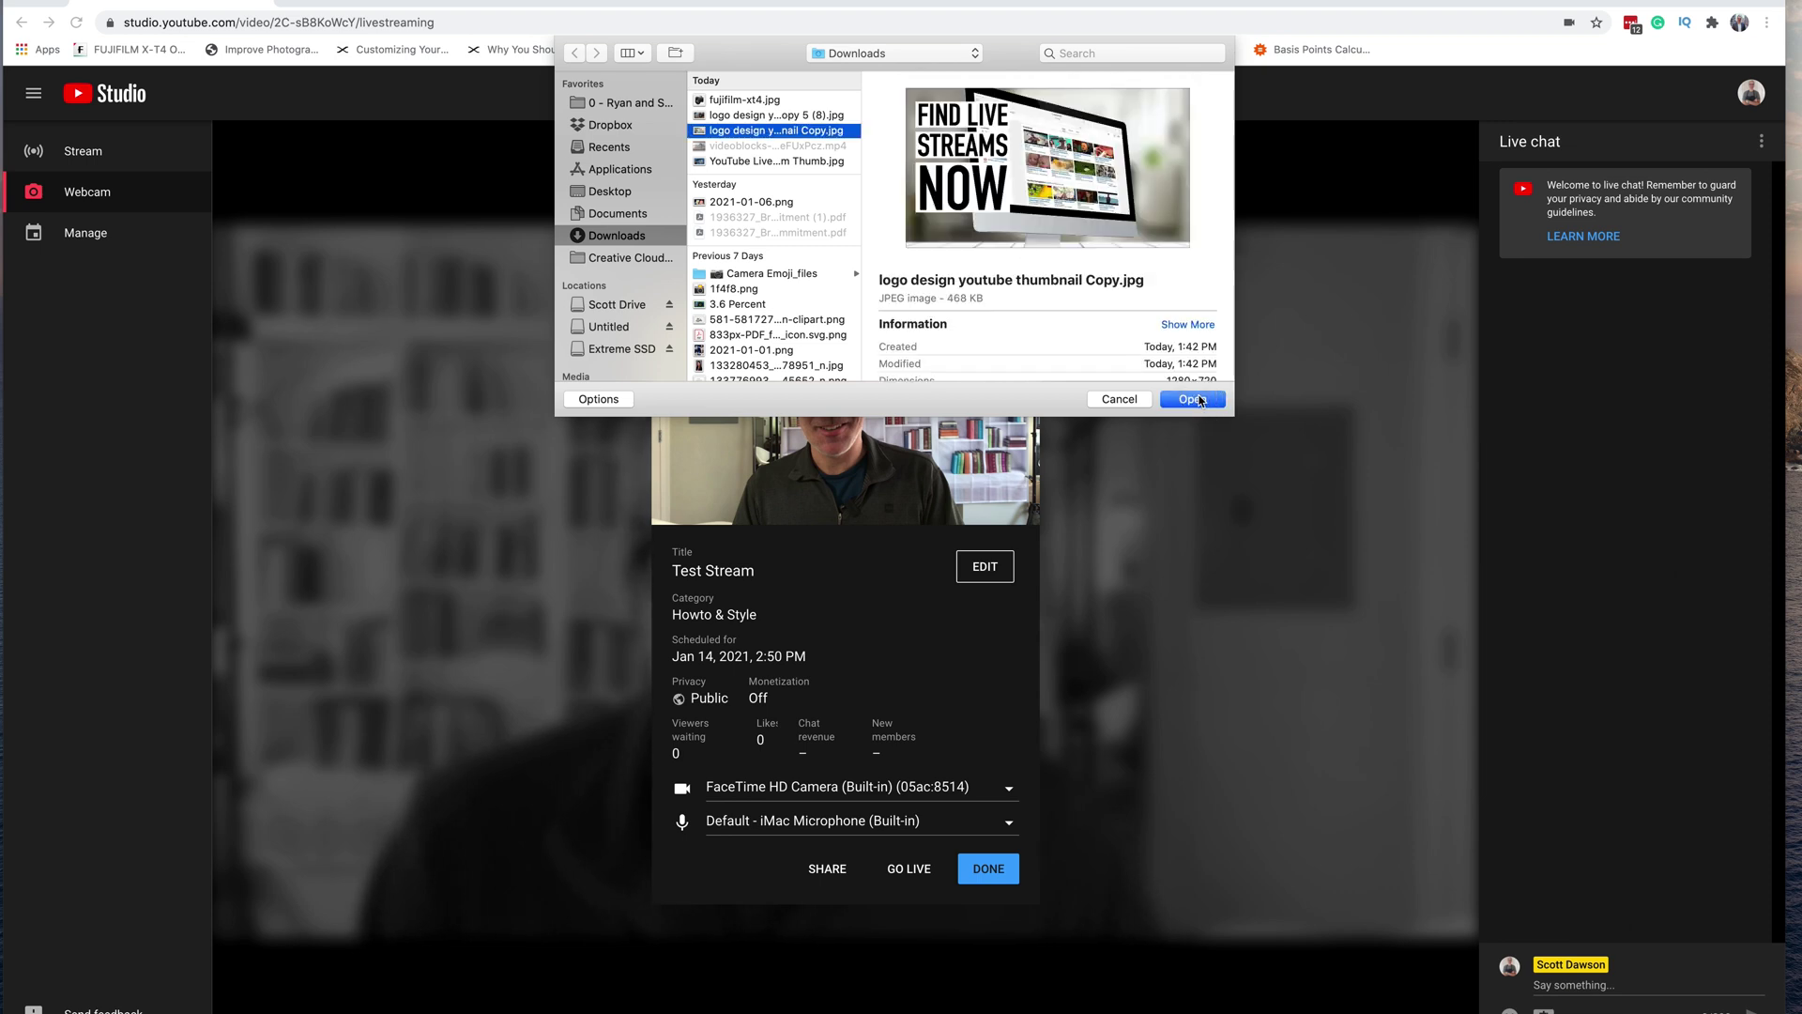
click(1192, 398)
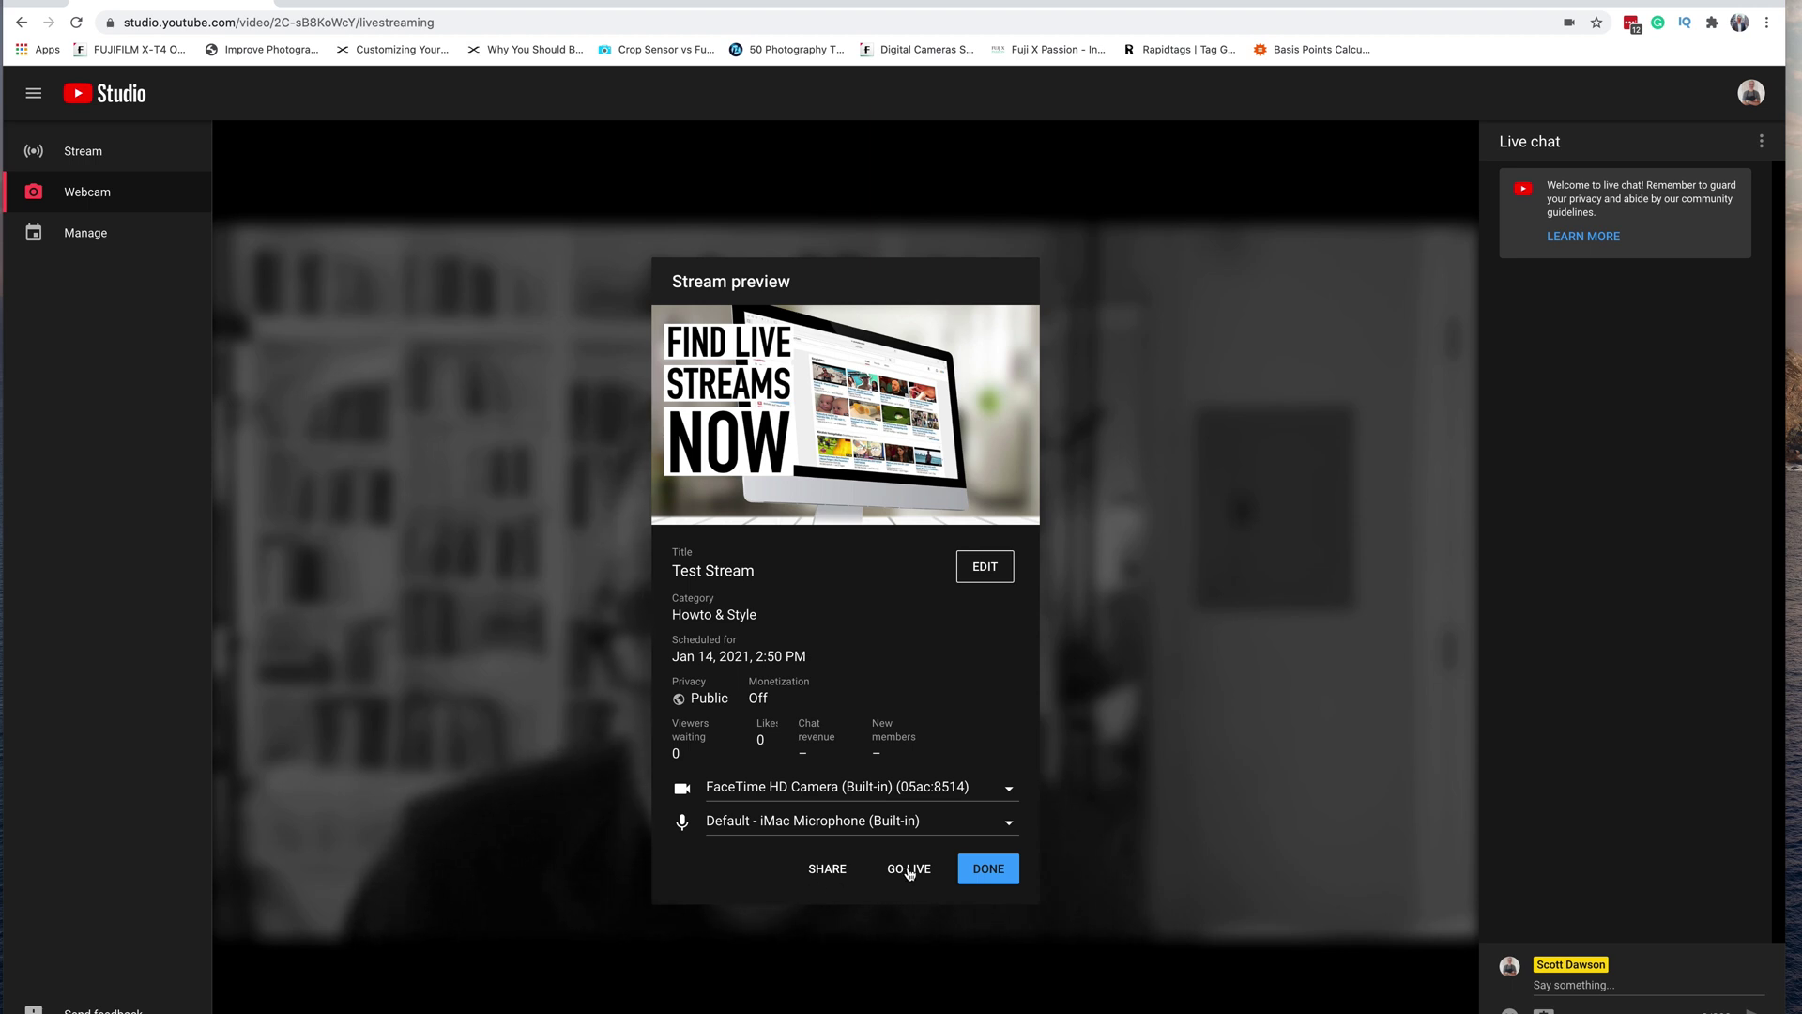
Finish the preview, recheck Test Stream from the Manage list, then return to the Studio dashboard.
click(989, 869)
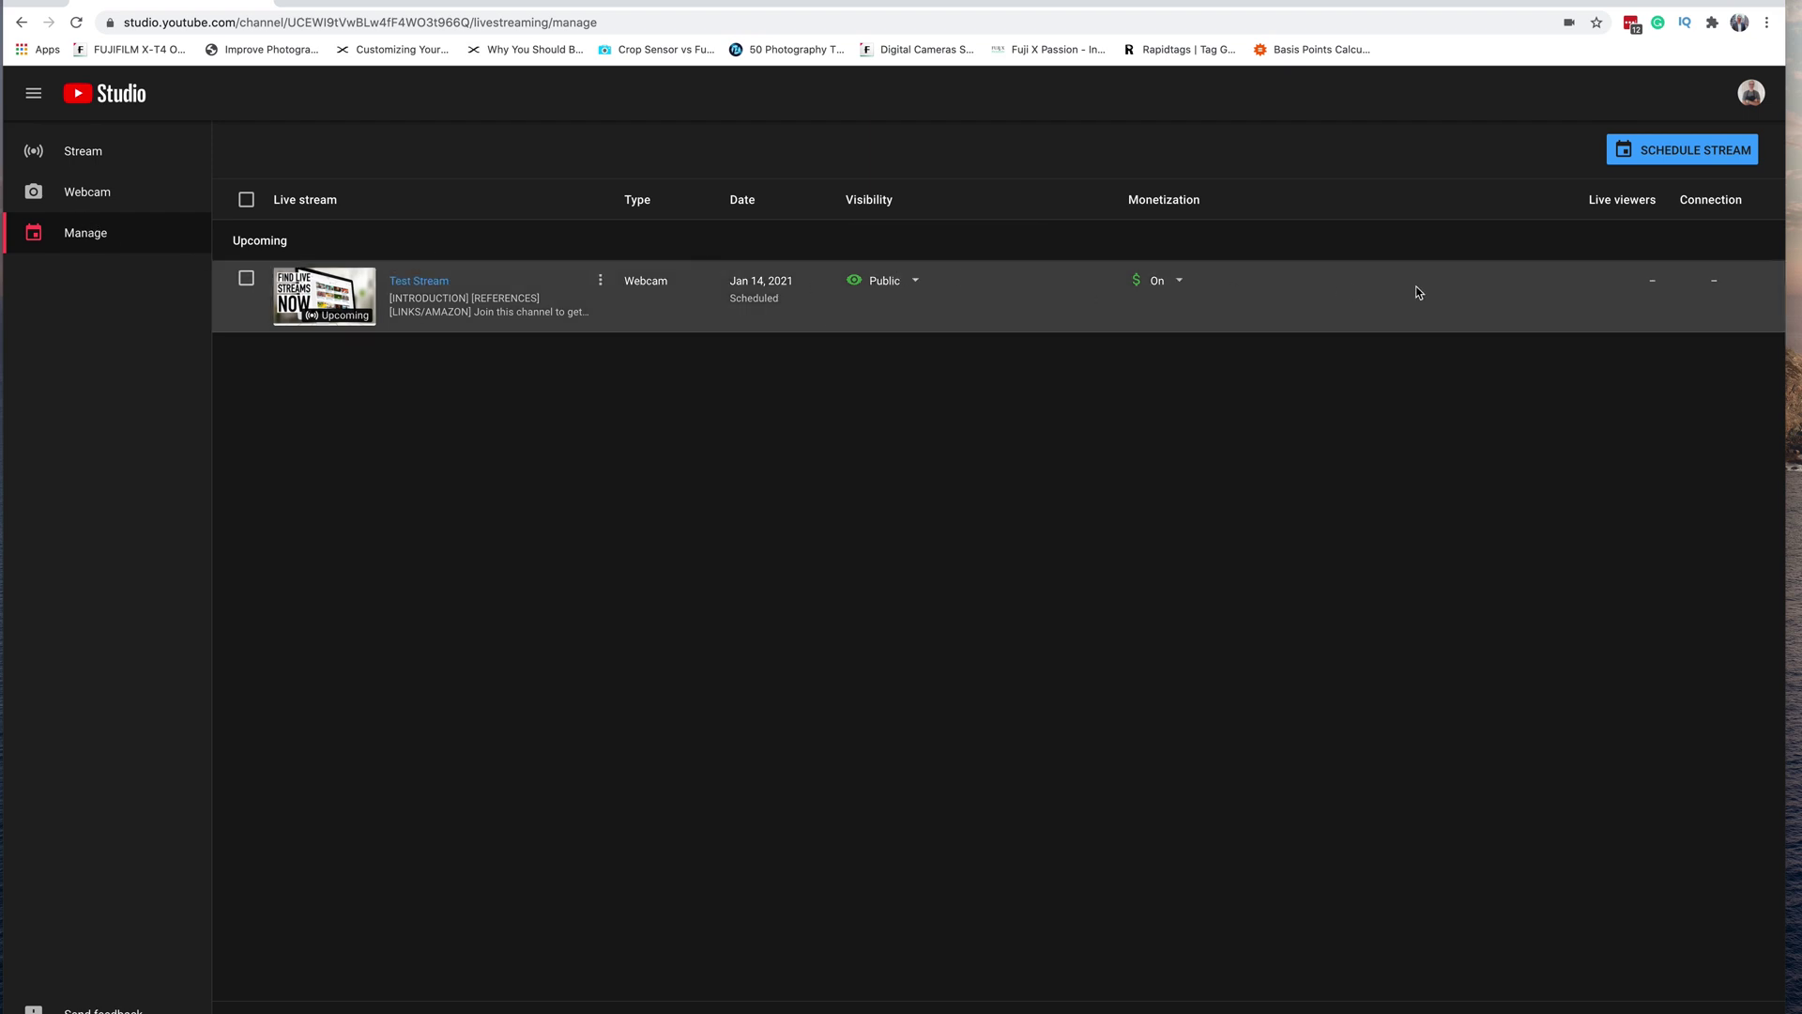
click(410, 283)
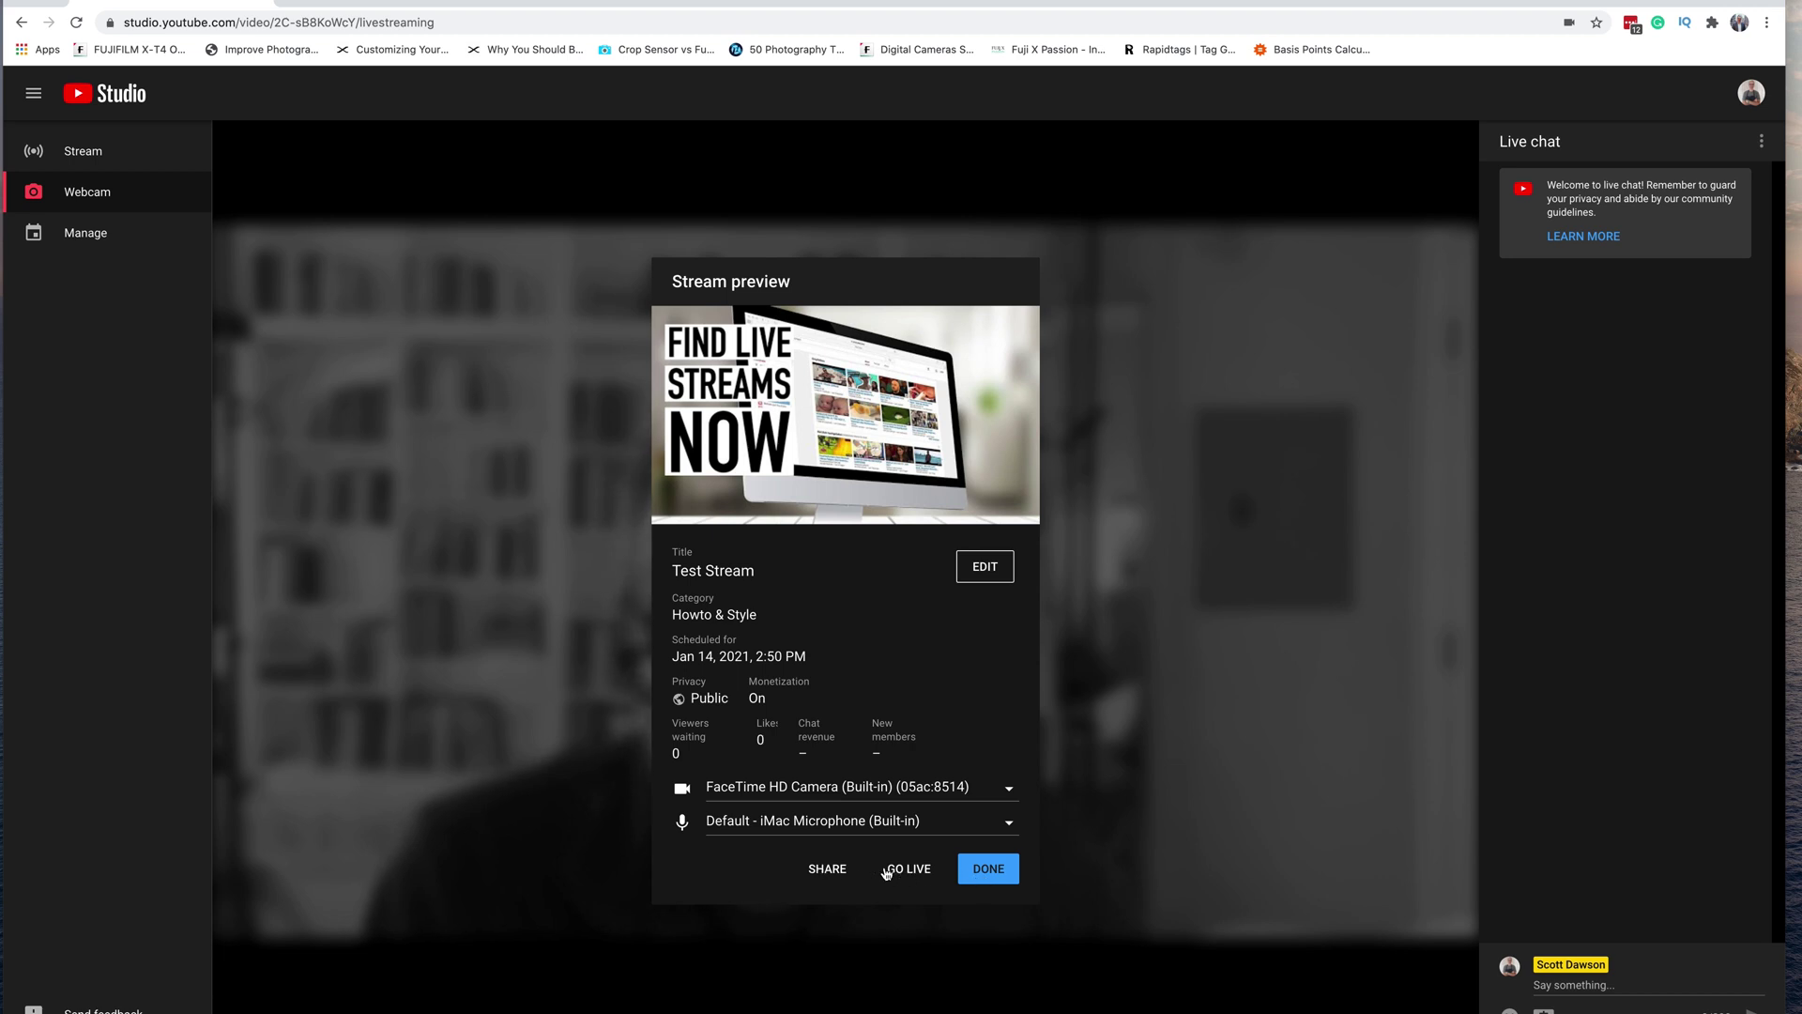
click(990, 870)
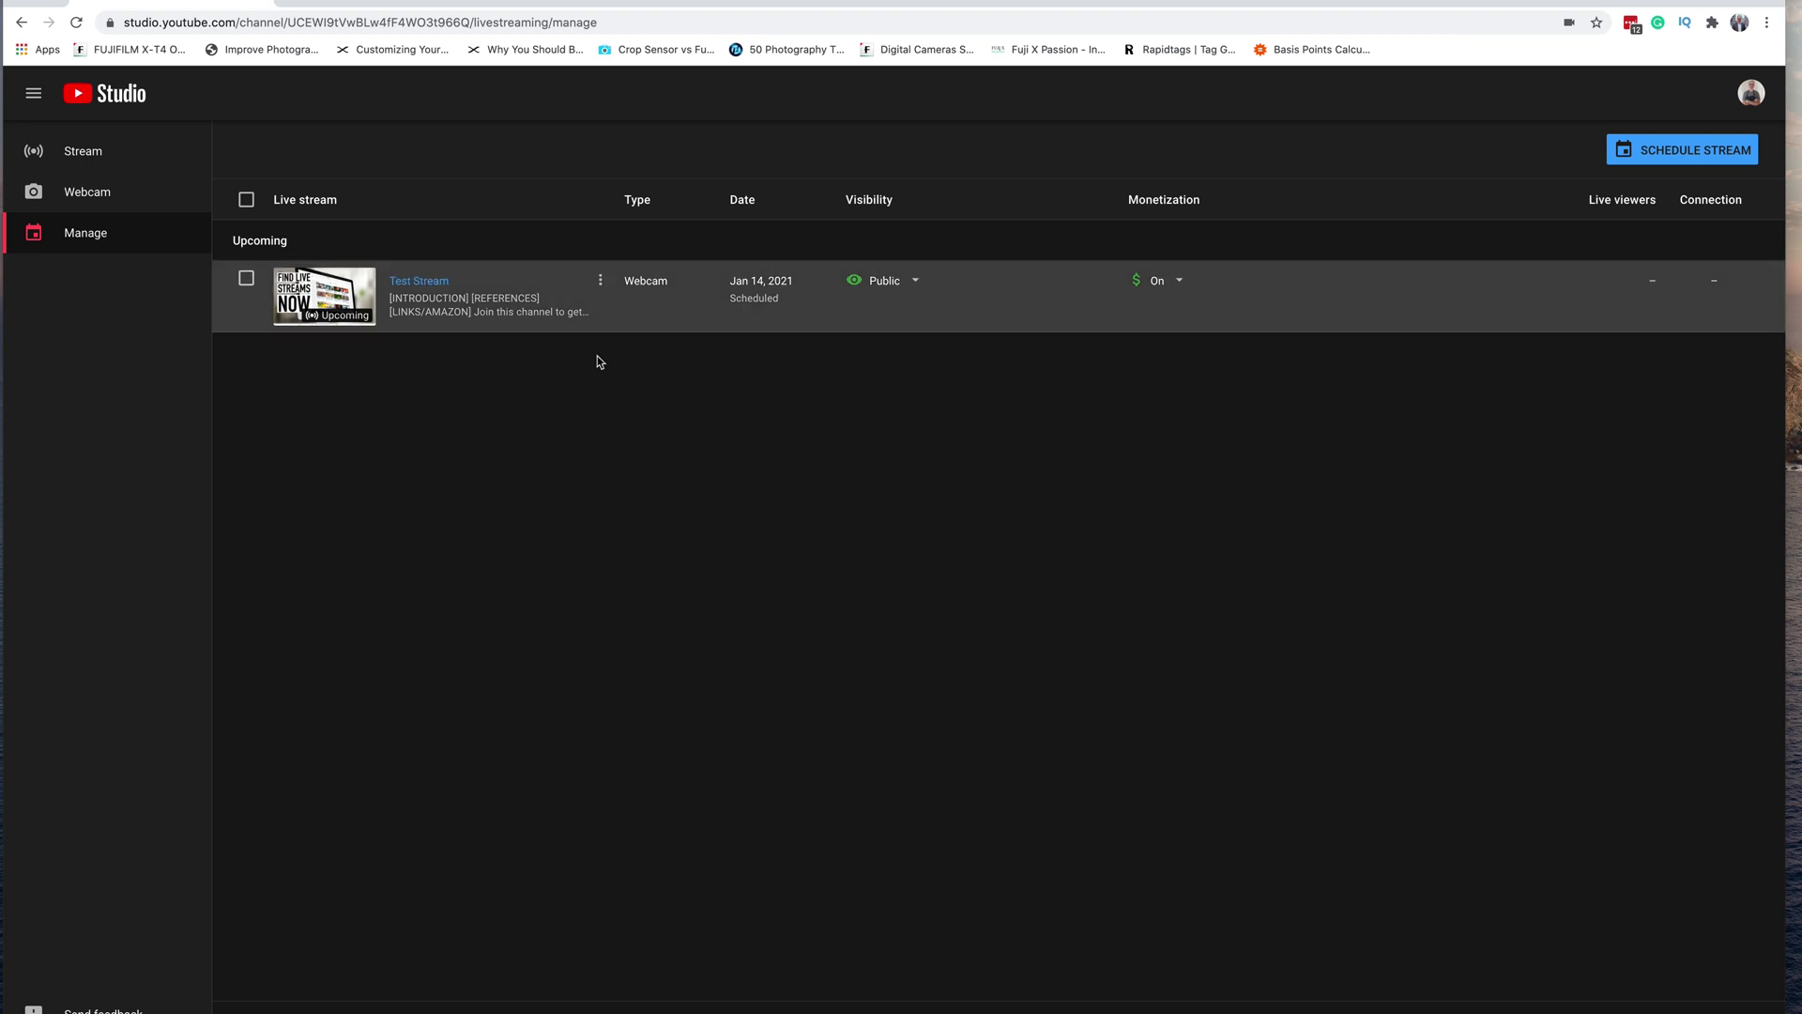
click(110, 105)
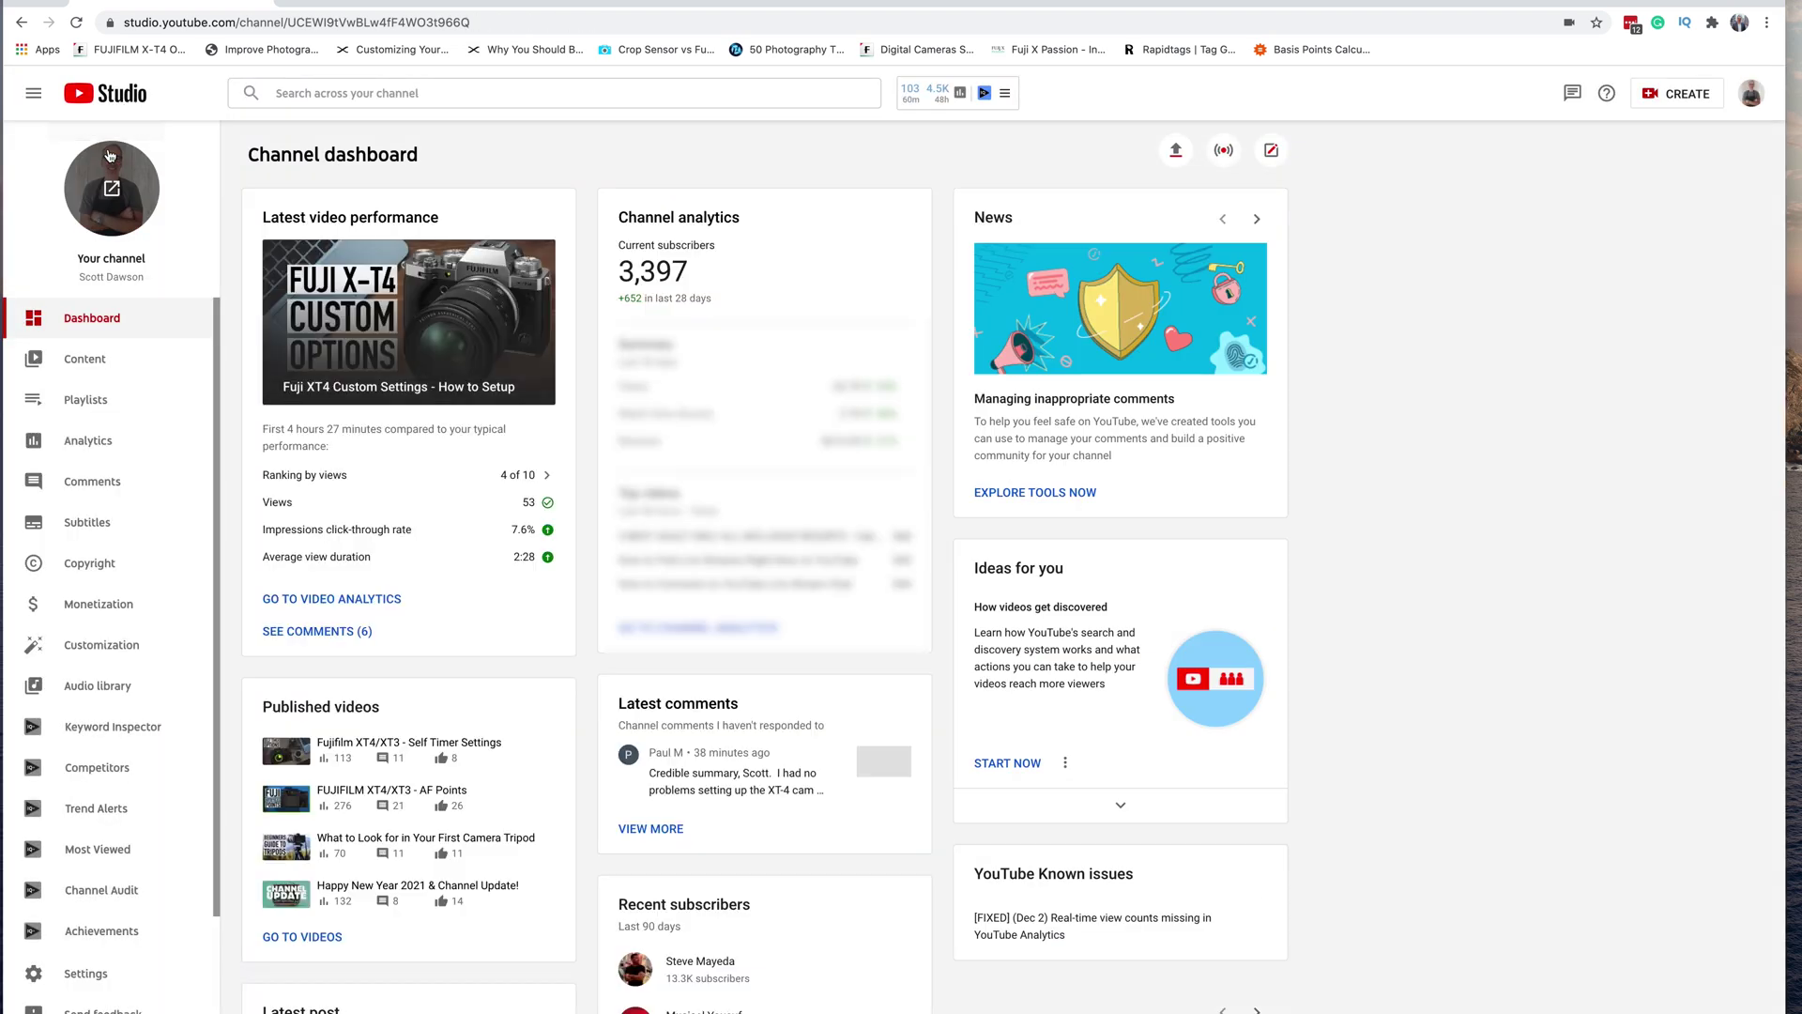
click(118, 193)
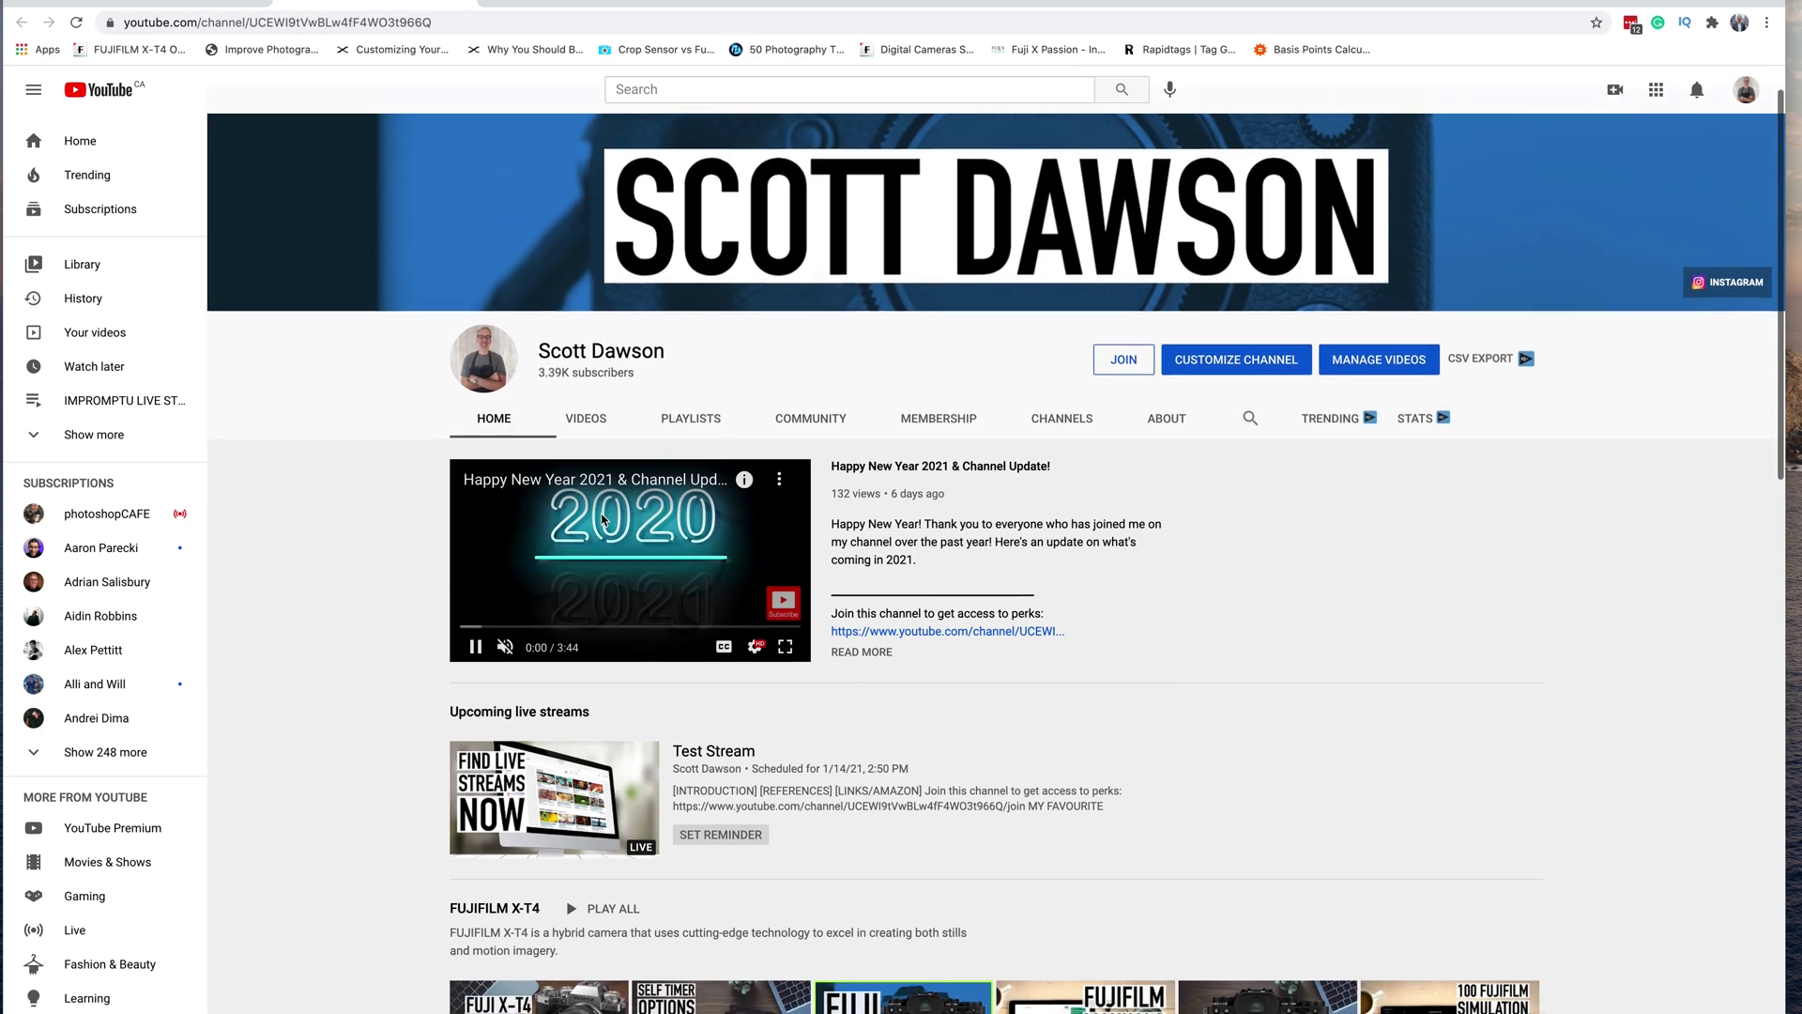
scroll(750, 506, down, 3)
scroll(764, 608, down, 1)
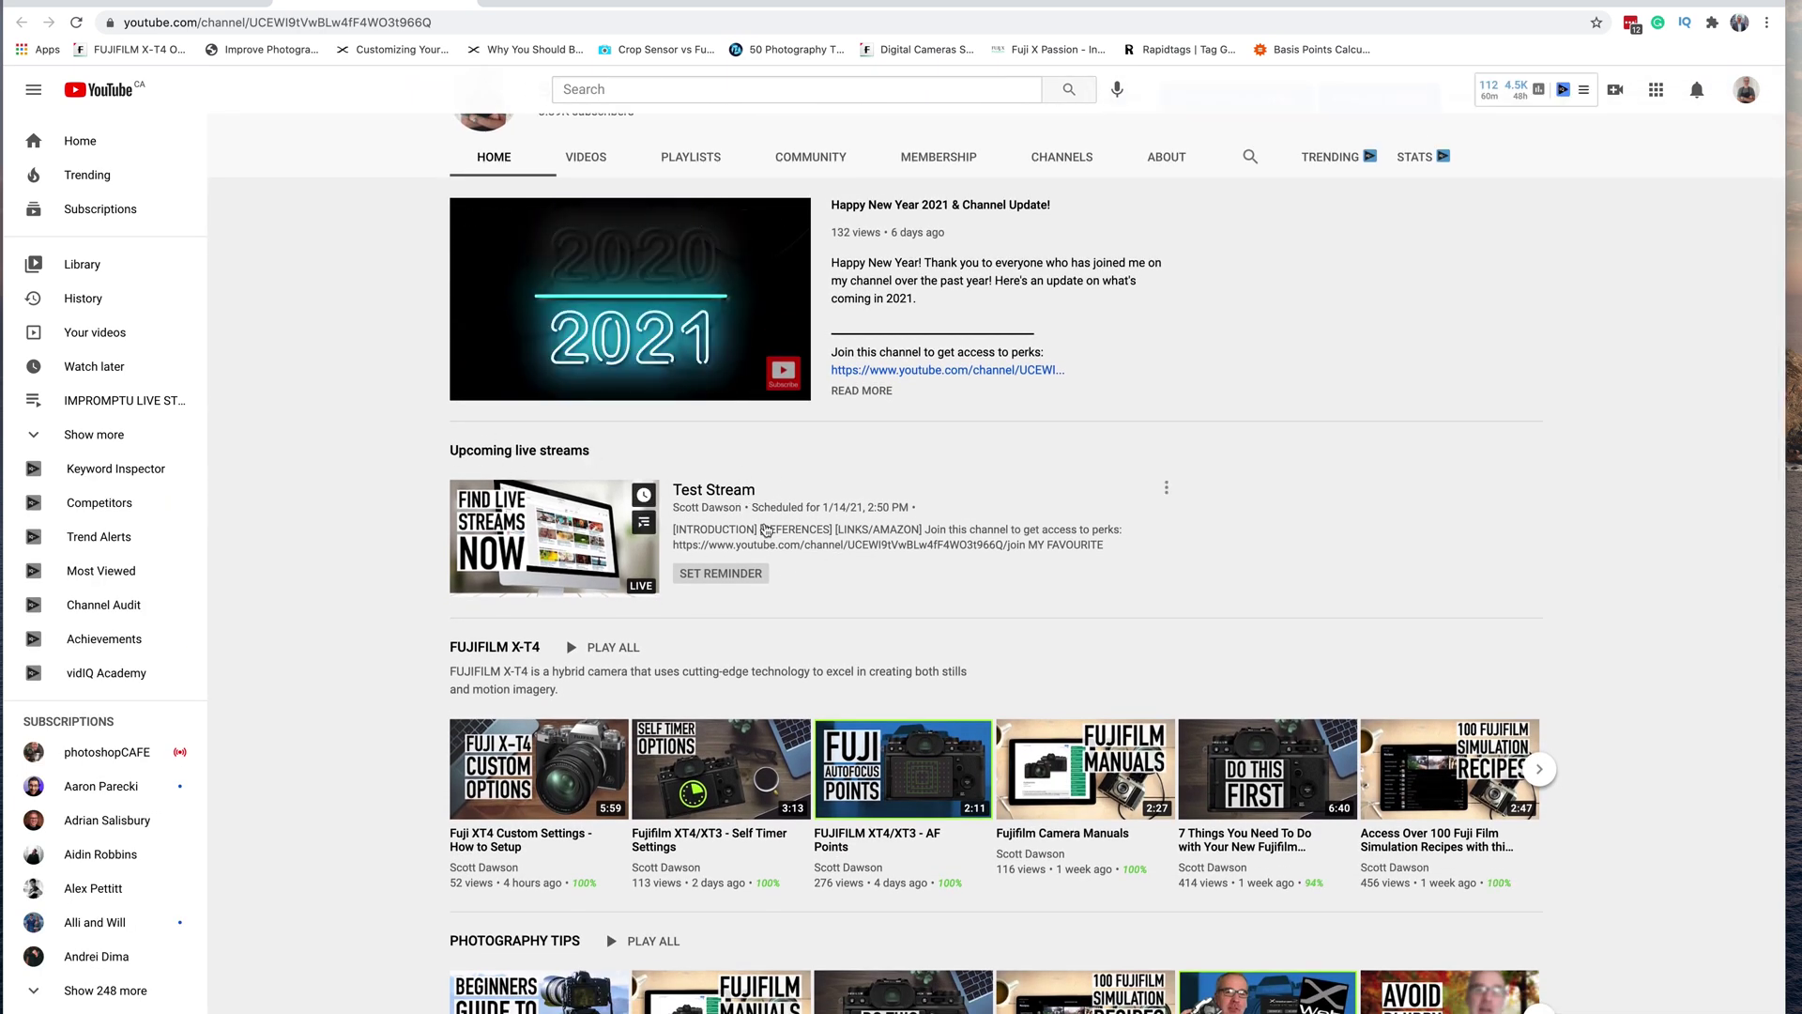
click(713, 493)
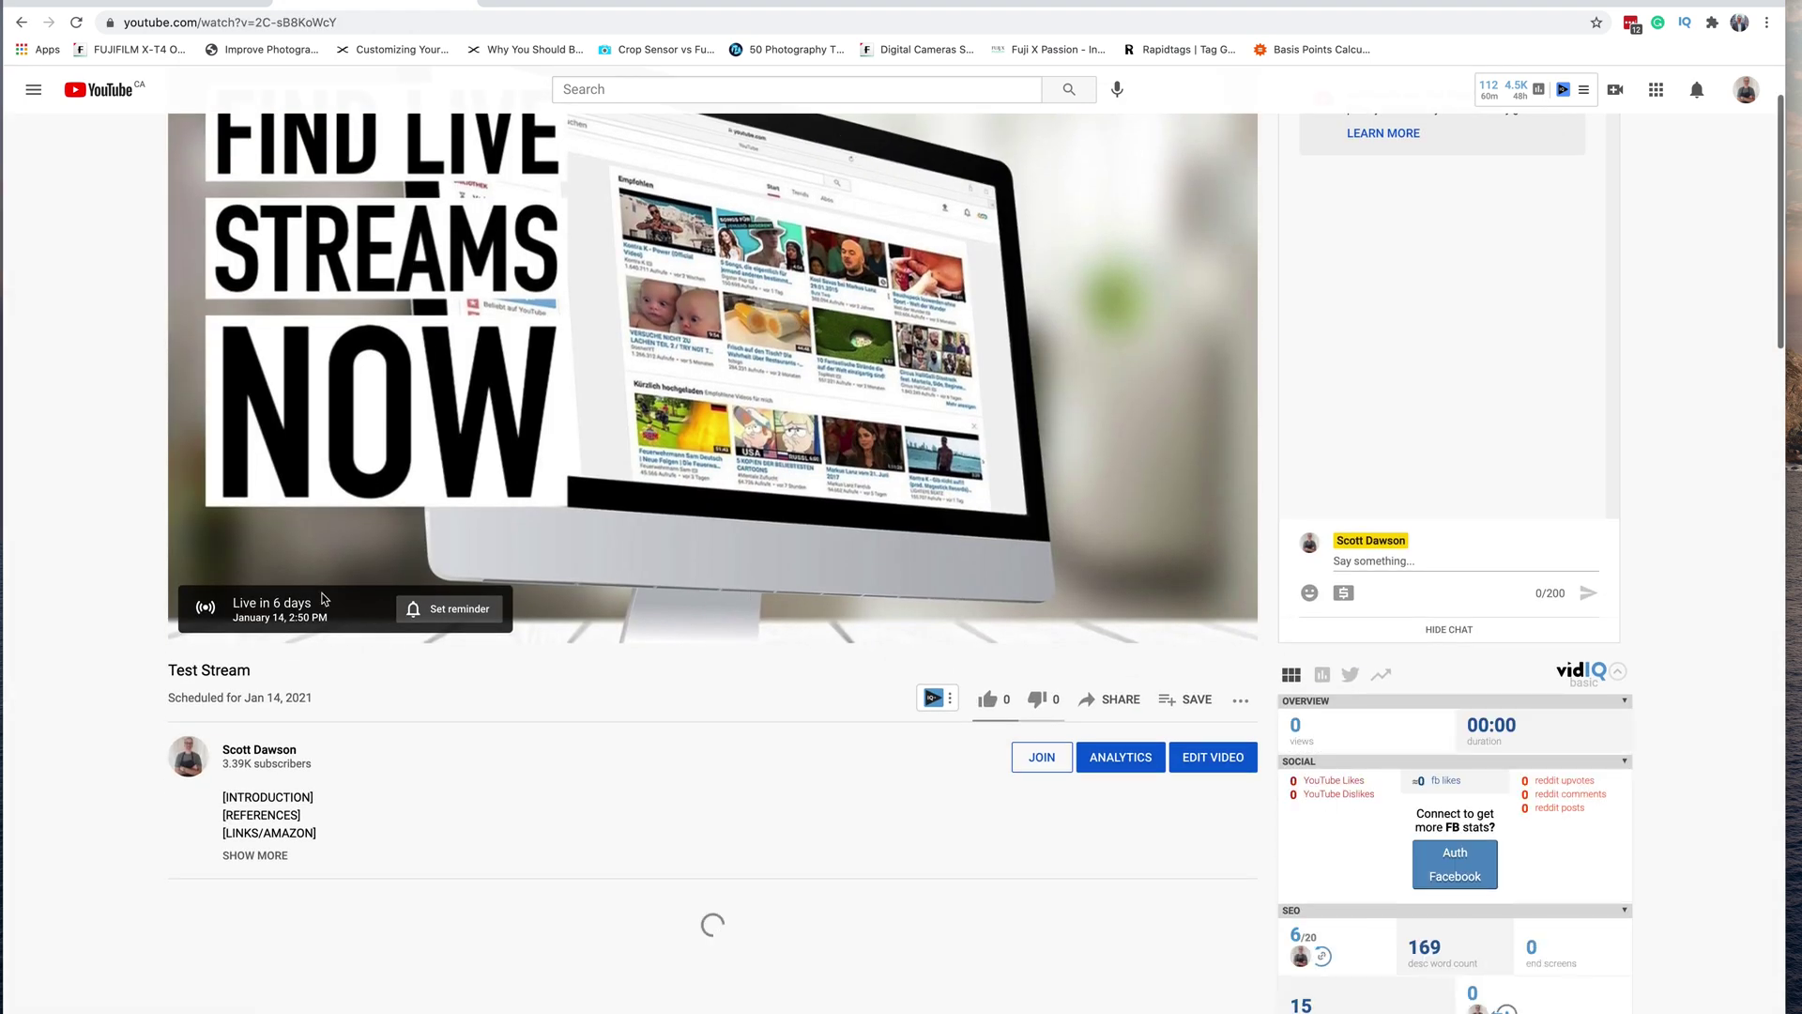
Review the watch page's January 14, 2:50 PM schedule, then open Studio's Content list.
scroll(747, 704, up, 1)
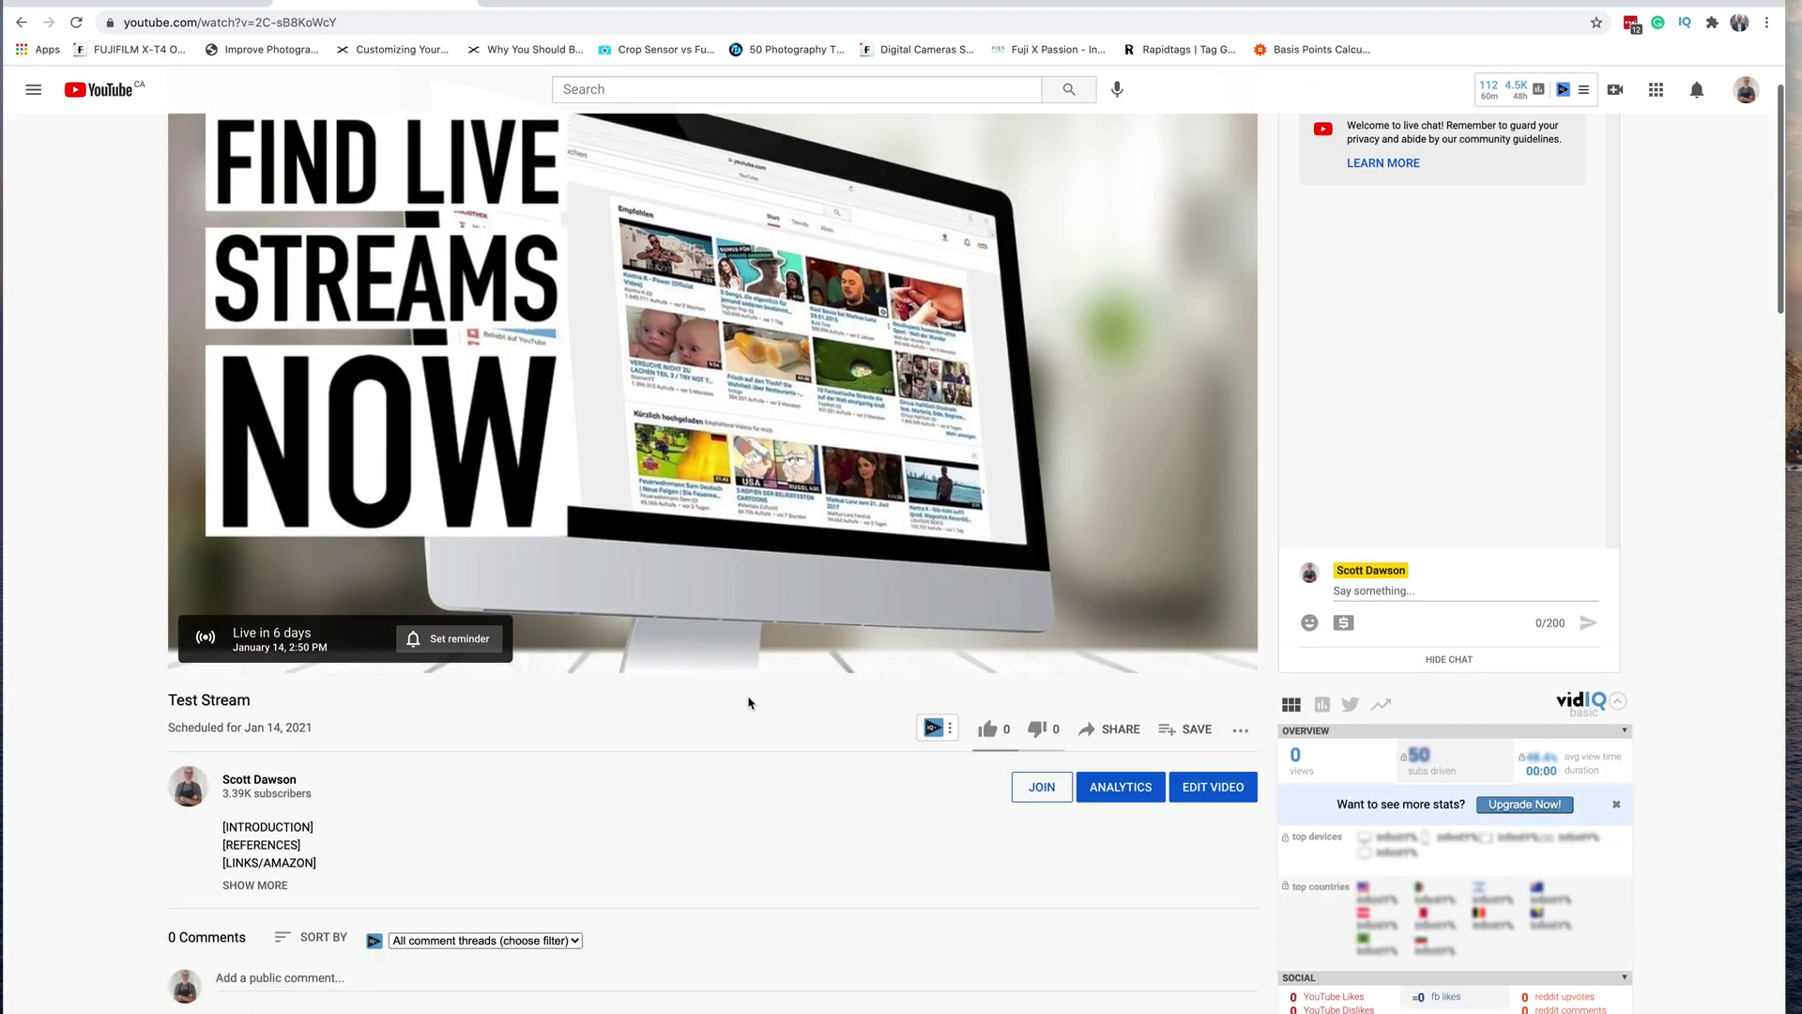
scroll(746, 744, down, 1)
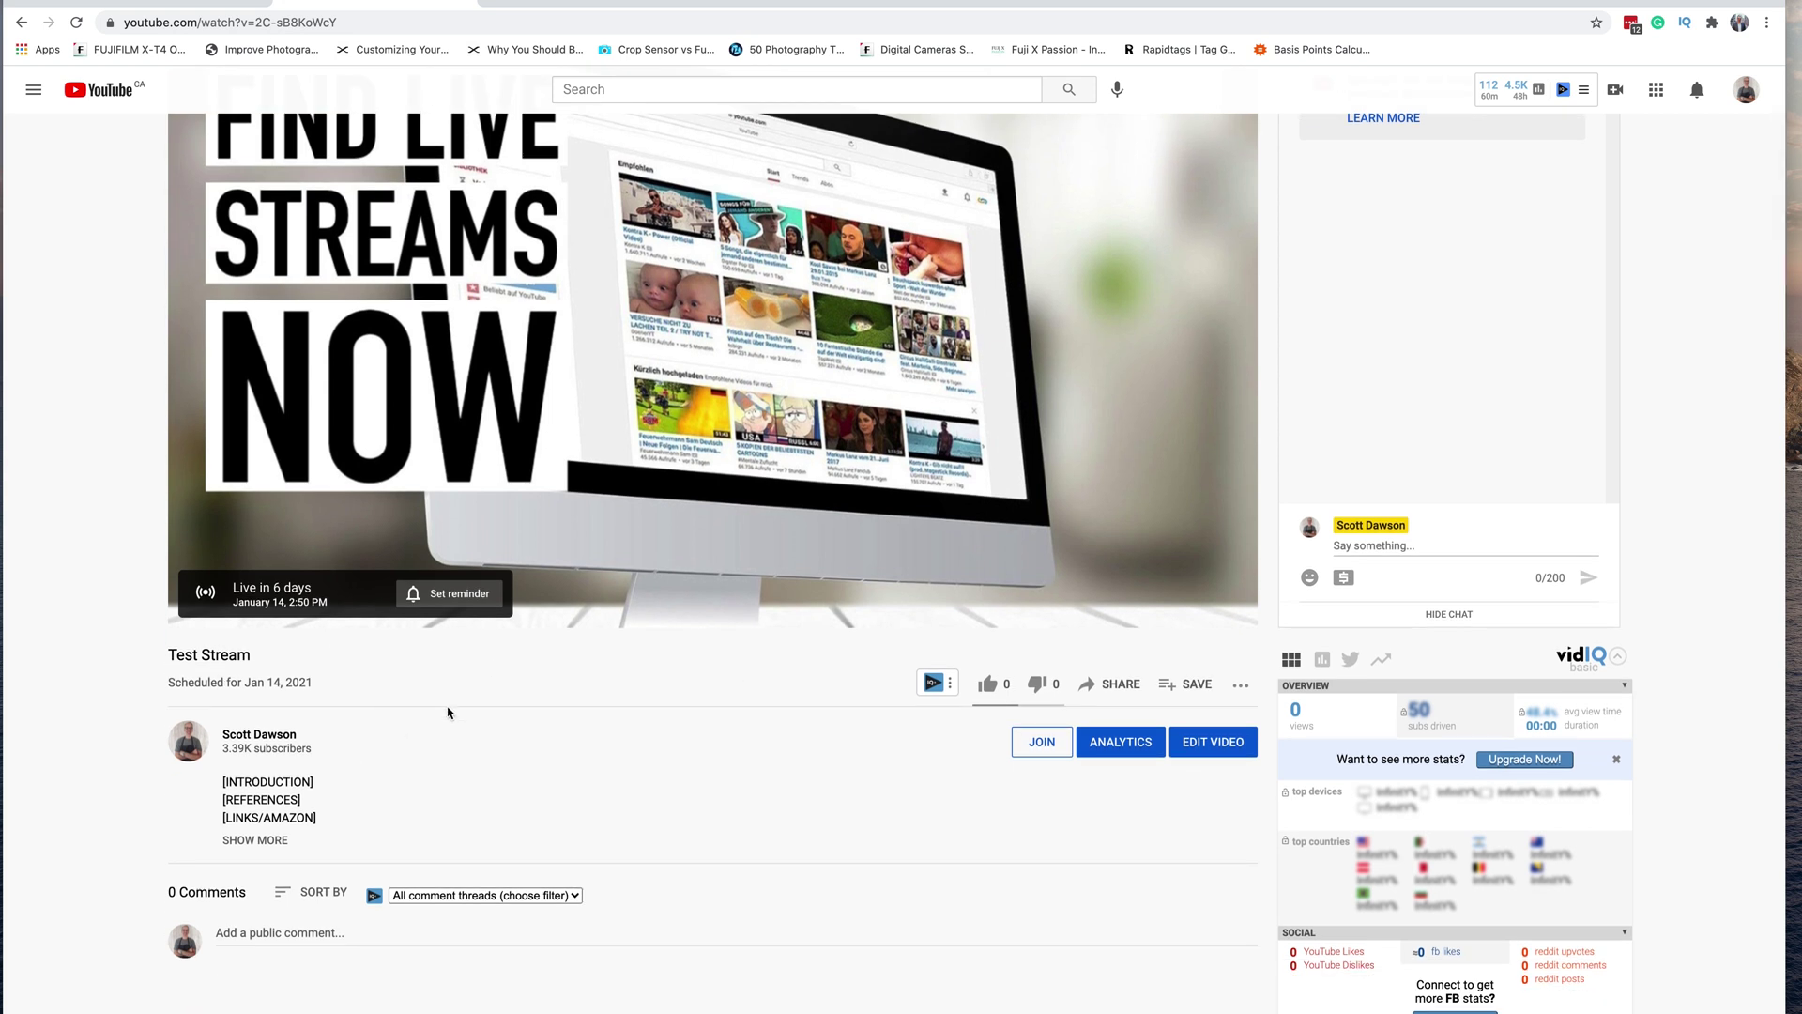
scroll(475, 712, up, 1)
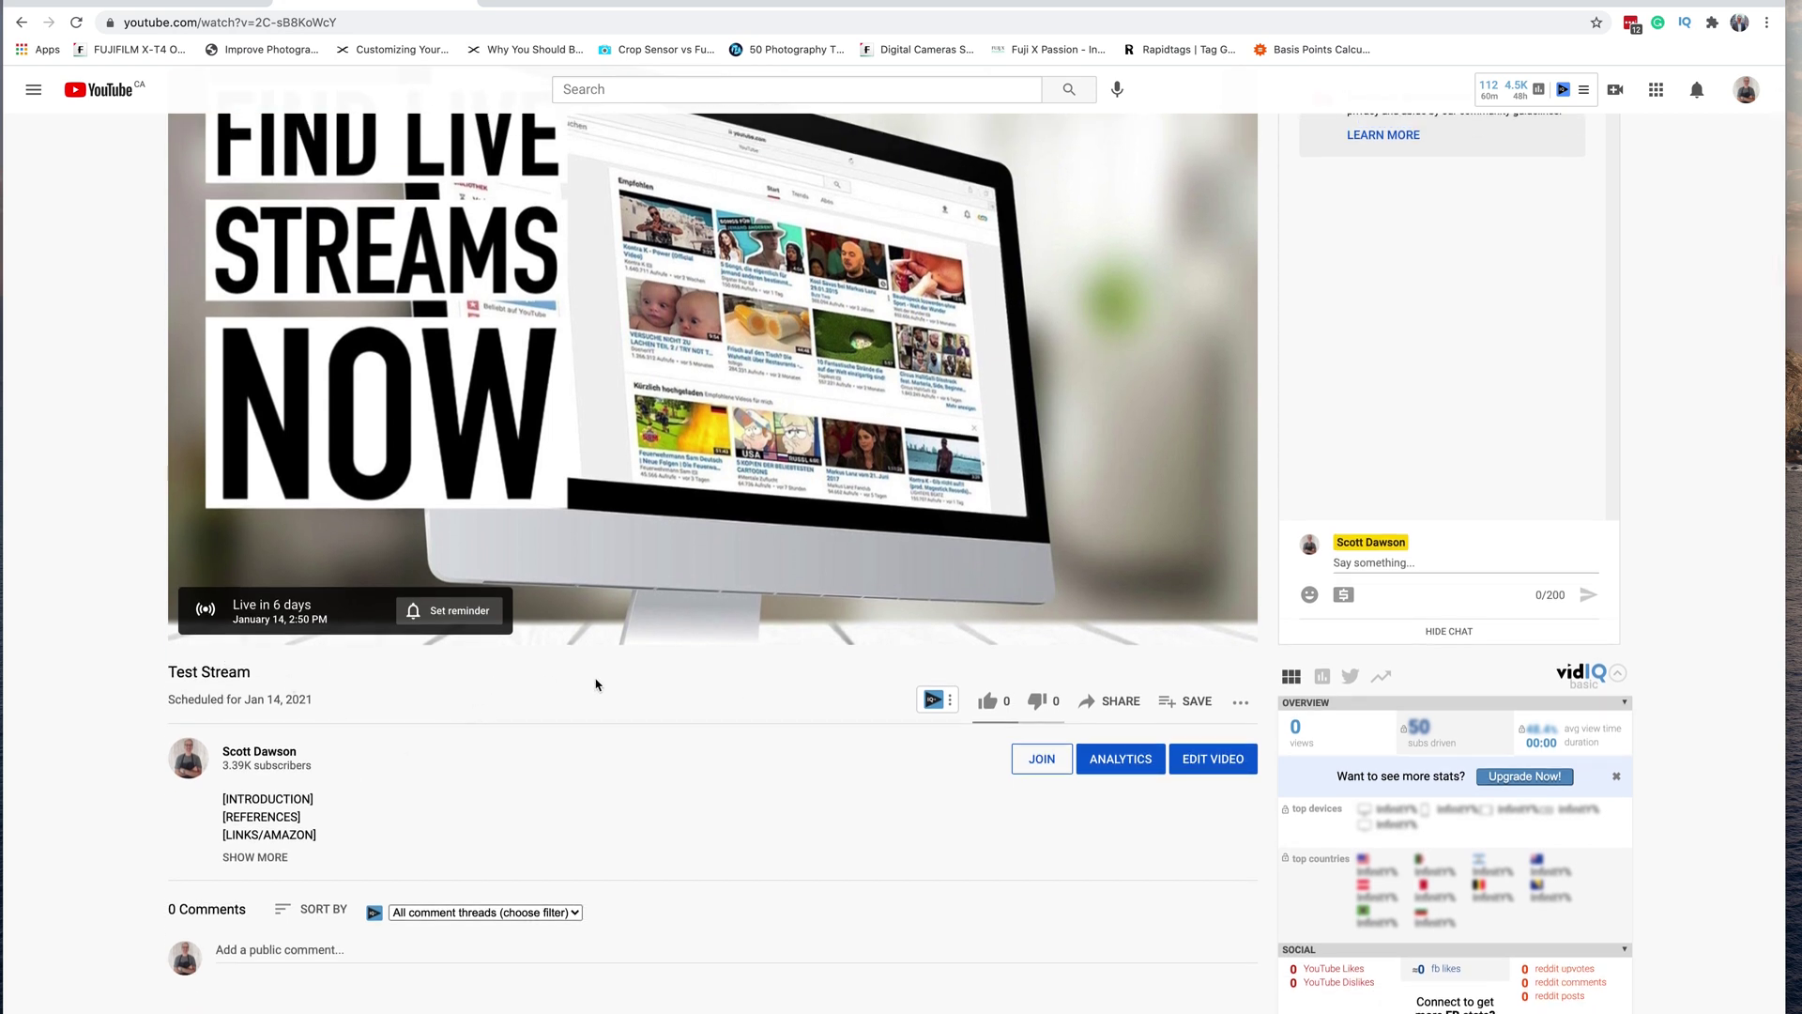
scroll(595, 684, up, 2)
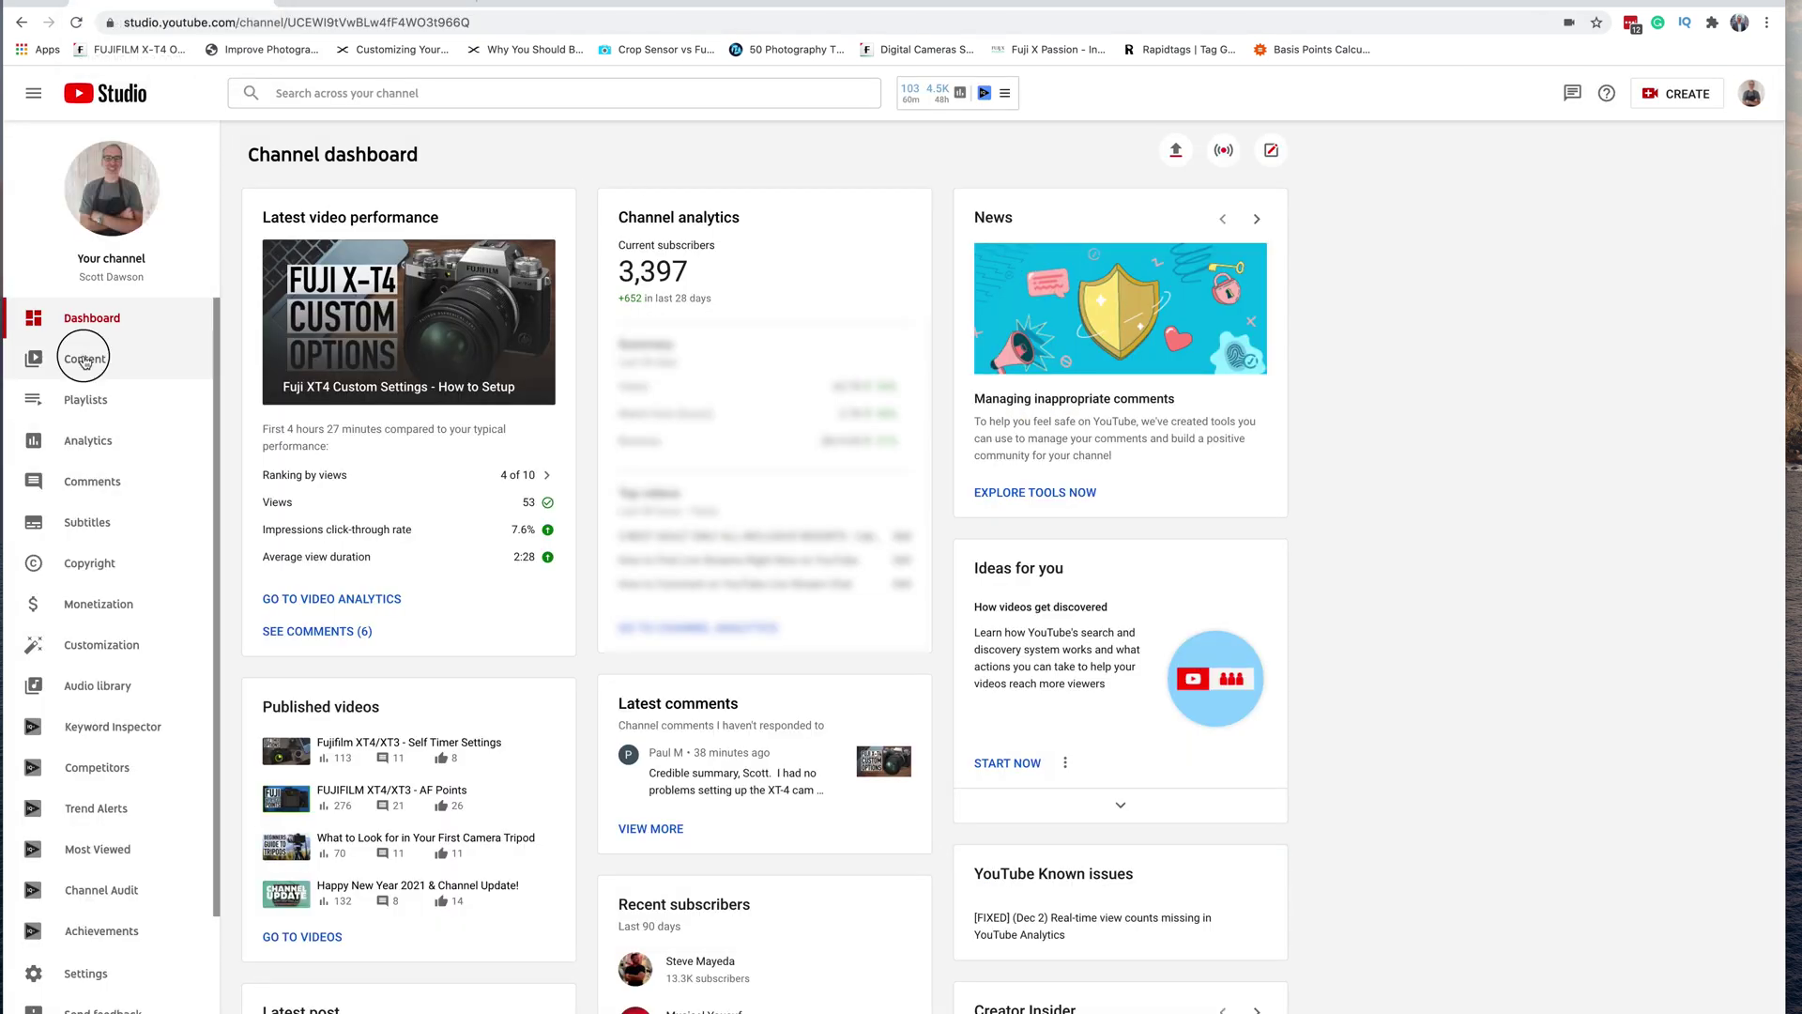
click(84, 361)
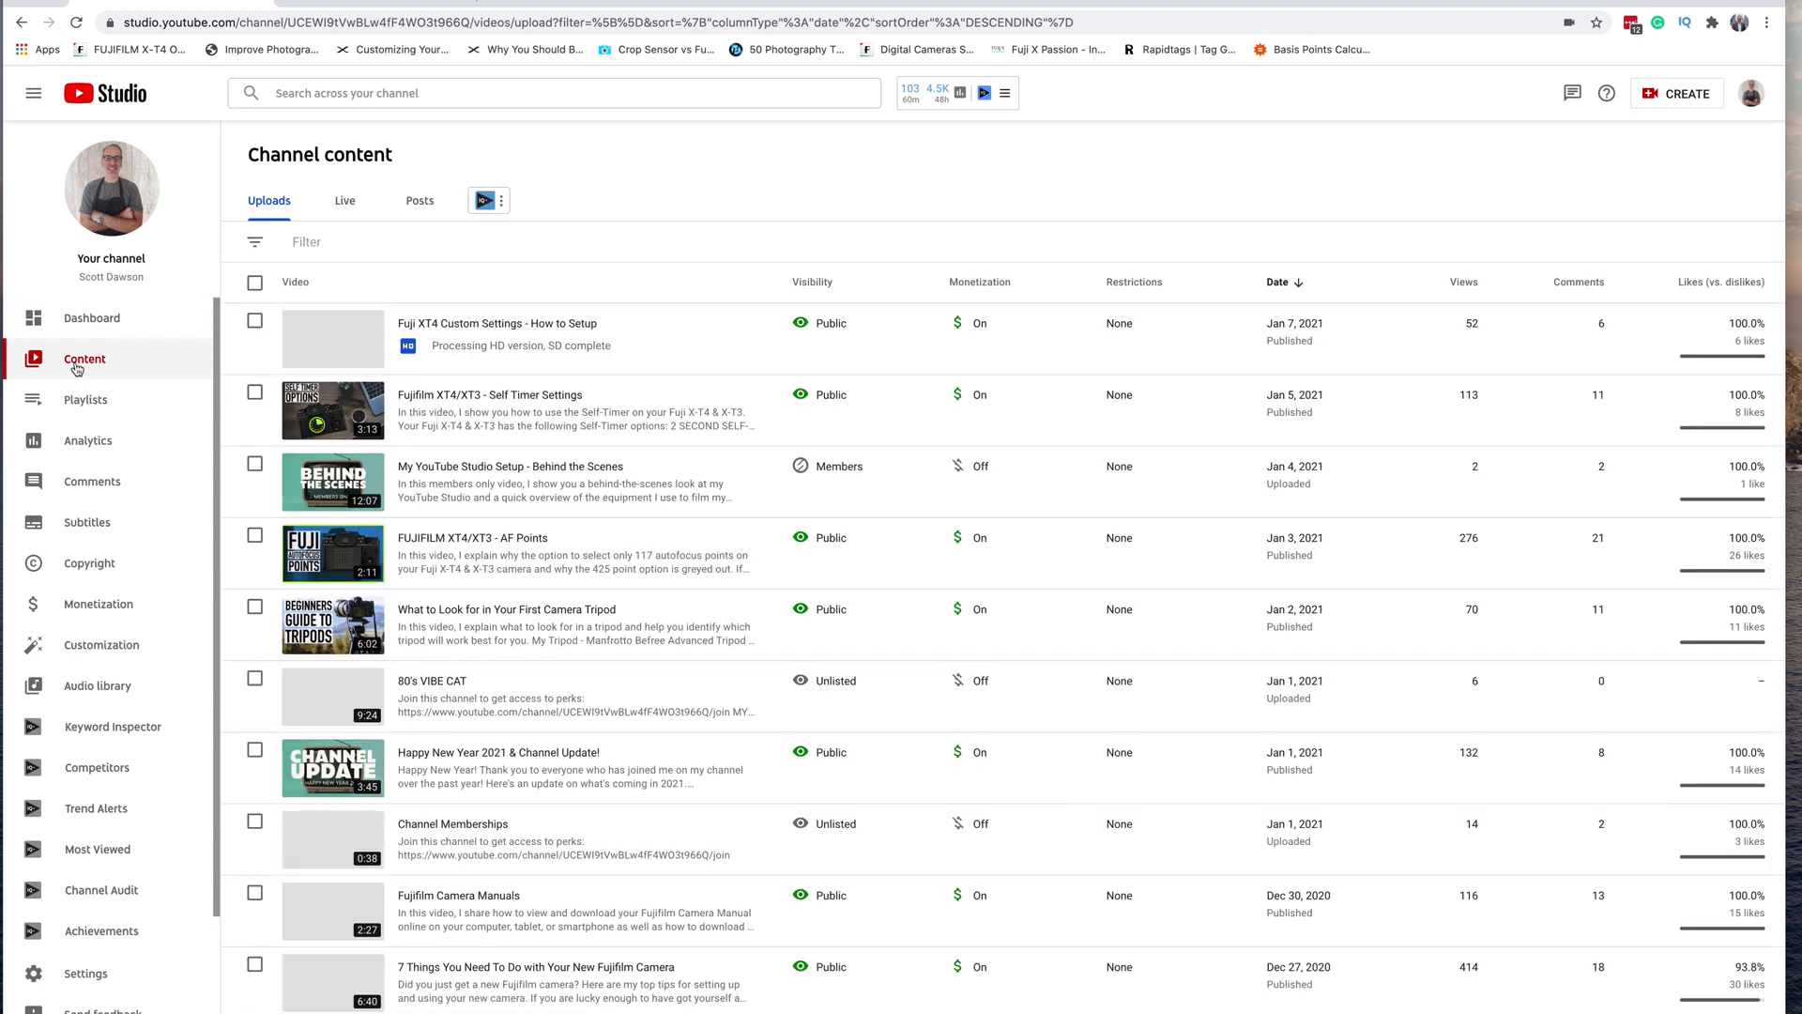
List the channel's live streams and open Test Stream in the Live Control Room.
click(347, 201)
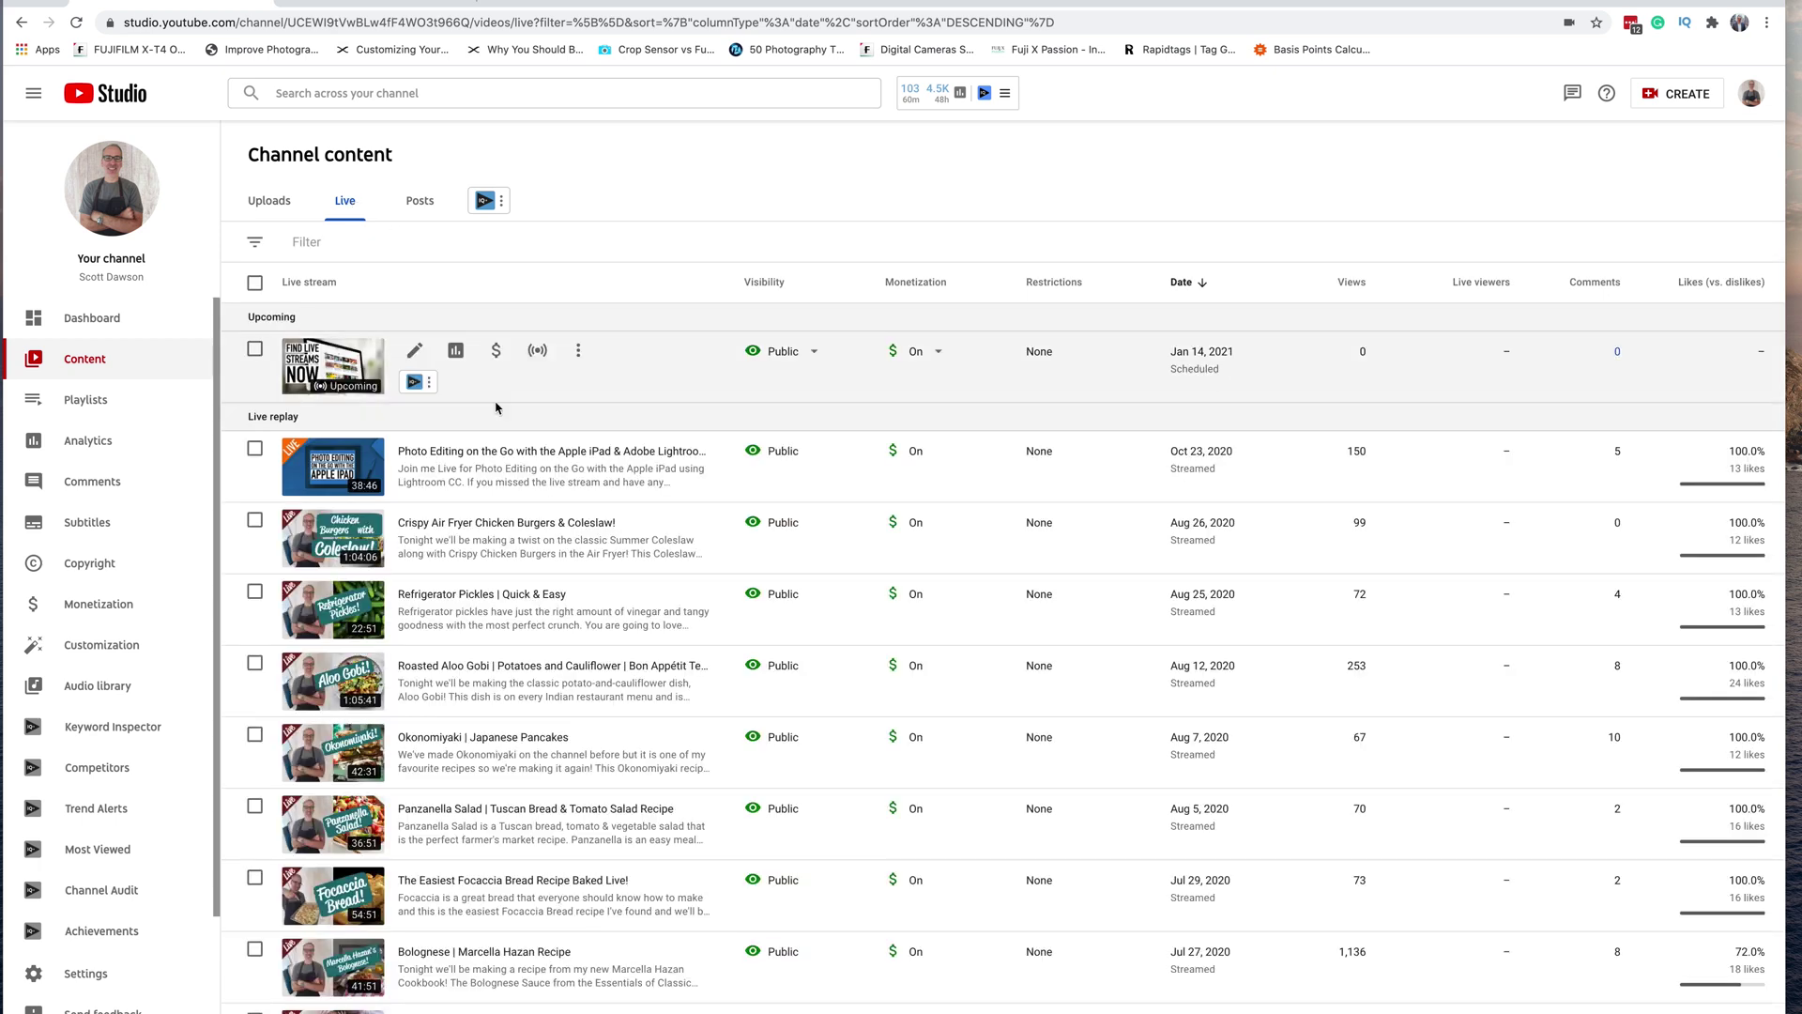
click(537, 350)
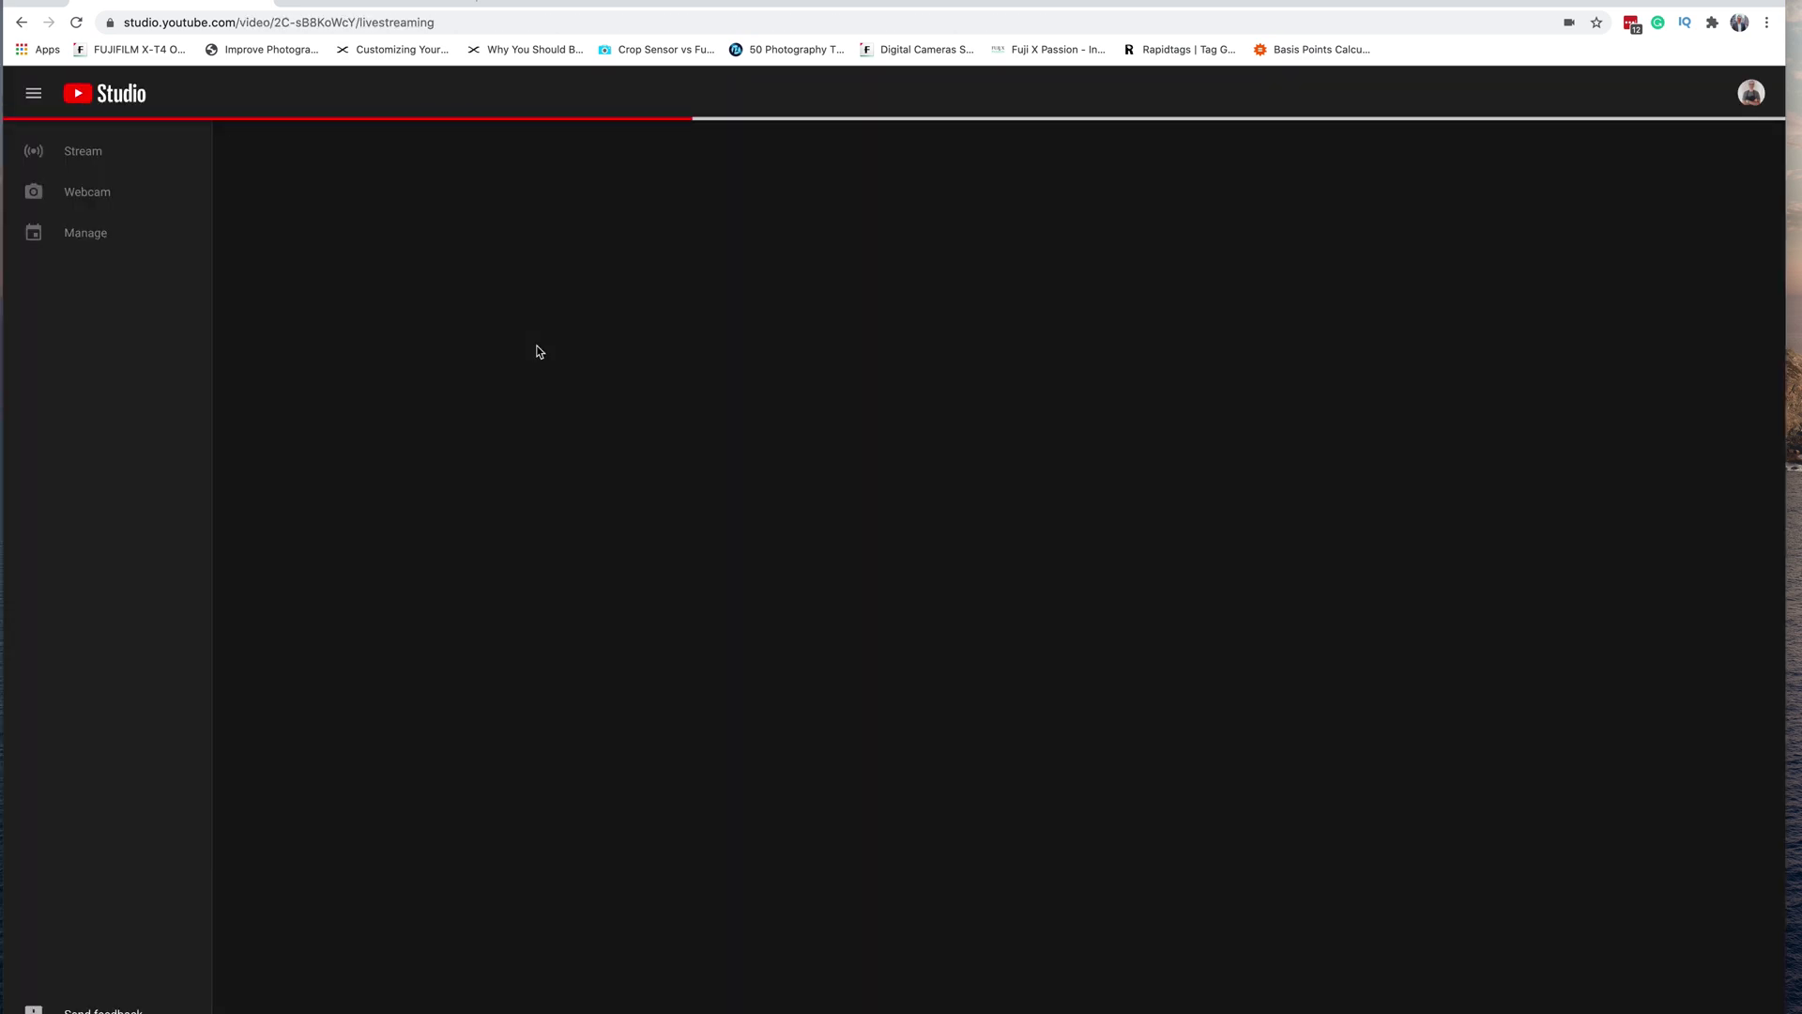